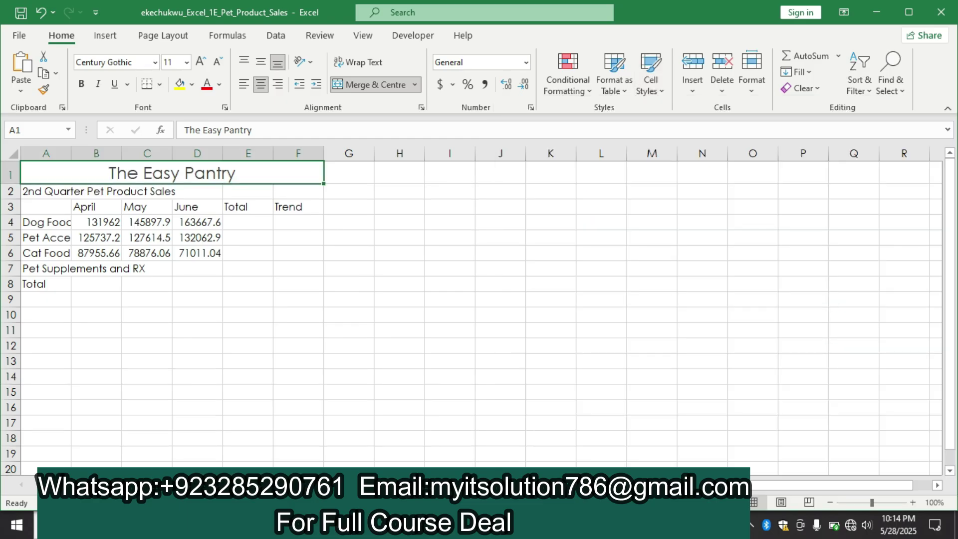
- Merge and centre the worksheet subtitle across A2:F2 and apply the Heading 1 cell style to it
{"action": "key", "text": "alt+Tab"}
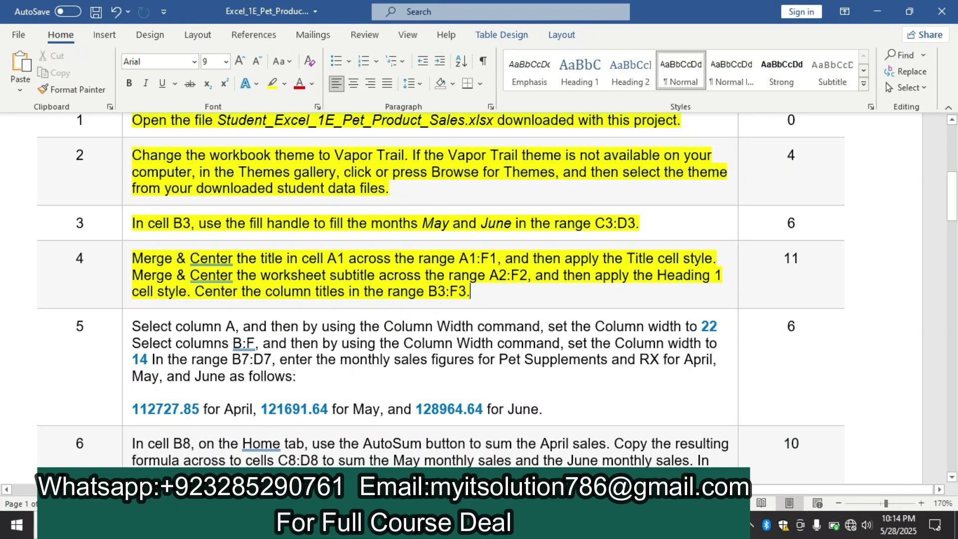
{"action": "key", "text": "alt+Tab"}
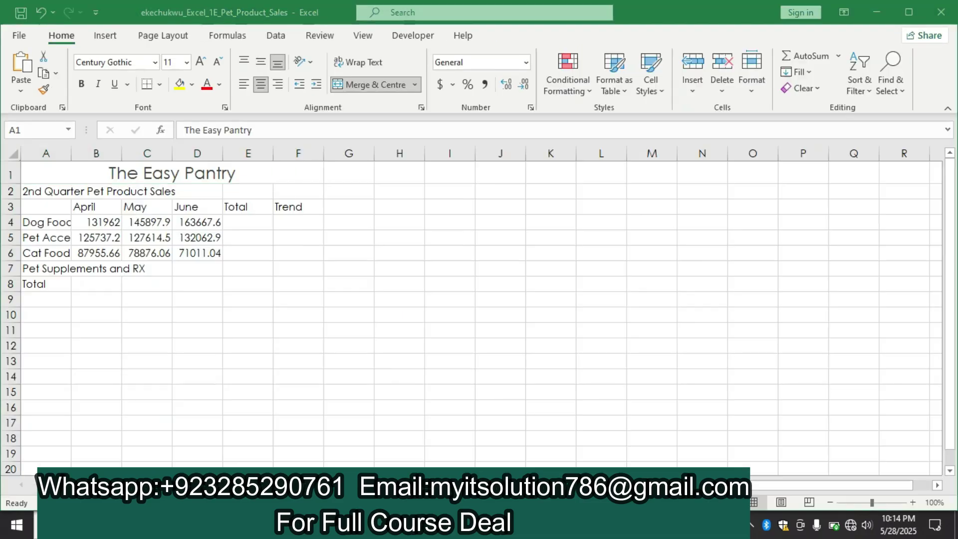
{"action": "left_click_drag", "start_coordinate": [65, 191], "coordinate": [287, 190]}
{"action": "left_click", "coordinate": [354, 87]}
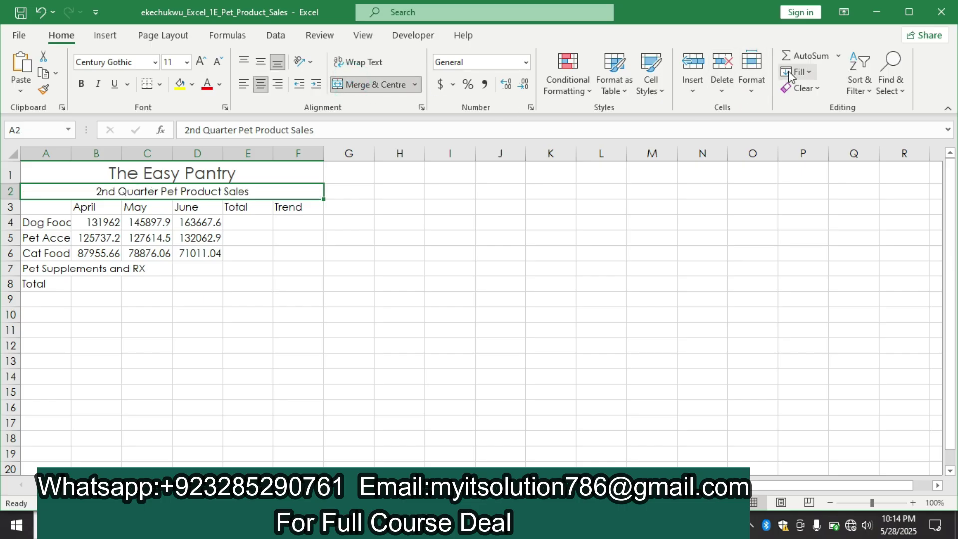
{"action": "left_click", "coordinate": [658, 95]}
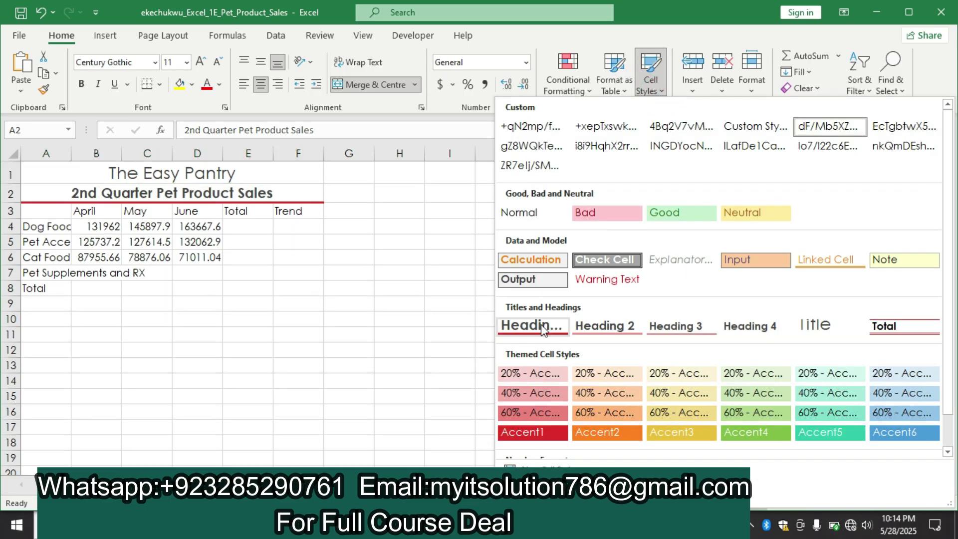
{"action": "left_click", "coordinate": [540, 325]}
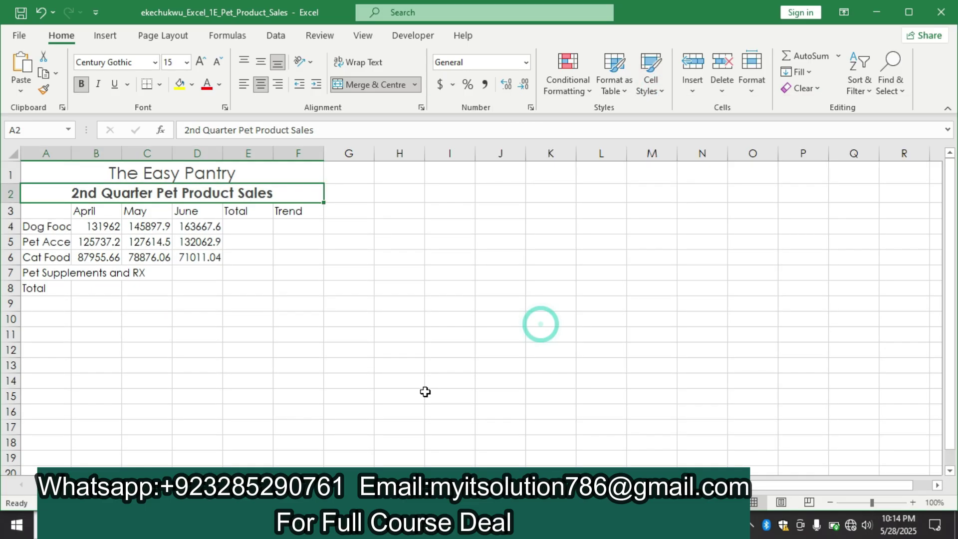
- Check the Word instructions, return to Excel and apply vertical middle alignment to the column titles in B3:F3
{"action": "left_click", "coordinate": [495, 525]}
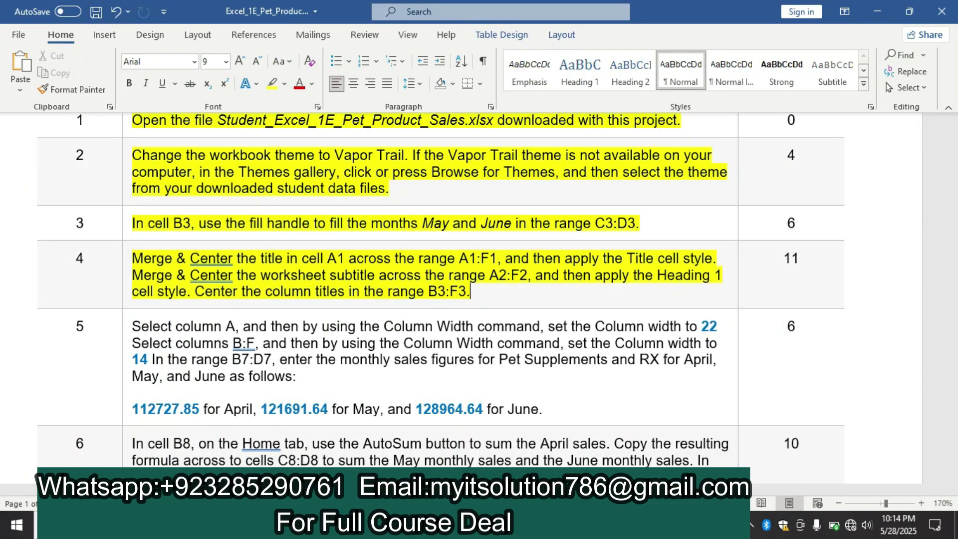
{"action": "key", "text": "alt+Tab"}
{"action": "left_click_drag", "start_coordinate": [84, 211], "coordinate": [301, 211]}
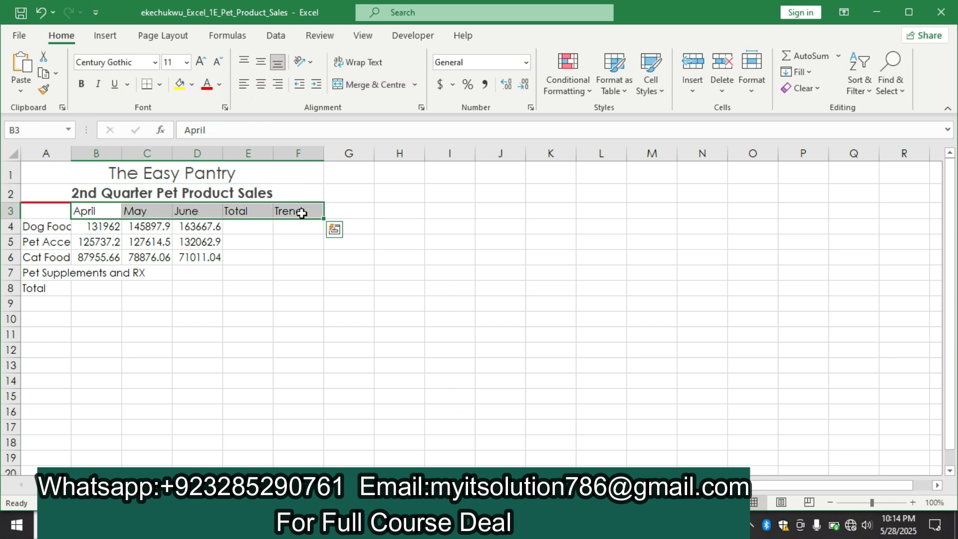
{"action": "left_click", "coordinate": [260, 64]}
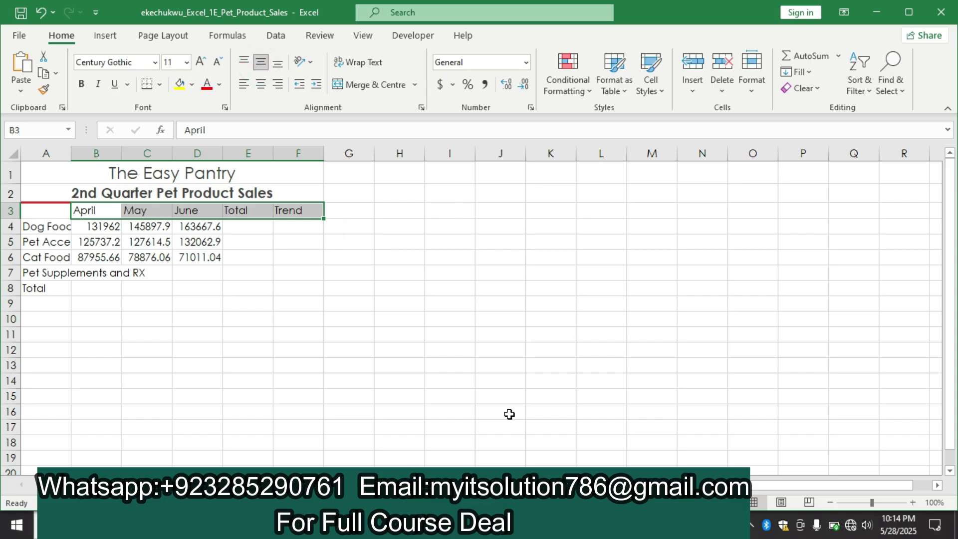
- Switch to the Word instructions and highlight the text of instruction 5 in yellow
{"action": "key", "text": "alt+Tab"}
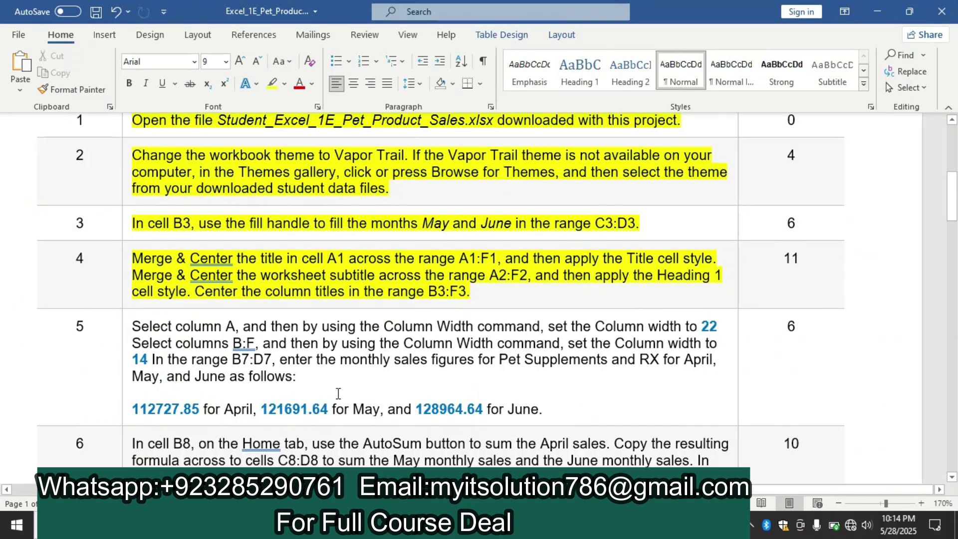
{"action": "left_click_drag", "start_coordinate": [954, 205], "coordinate": [954, 230]}
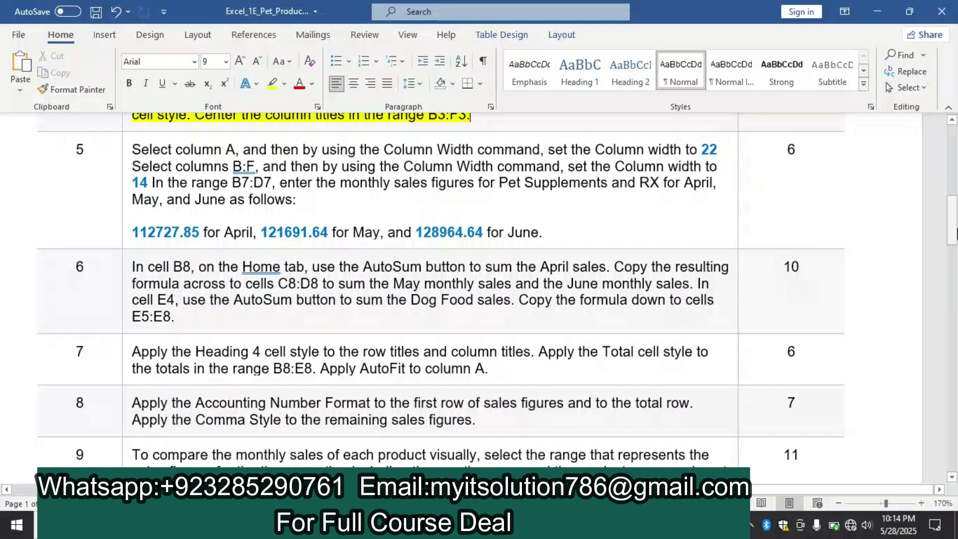
{"action": "left_click", "coordinate": [114, 157]}
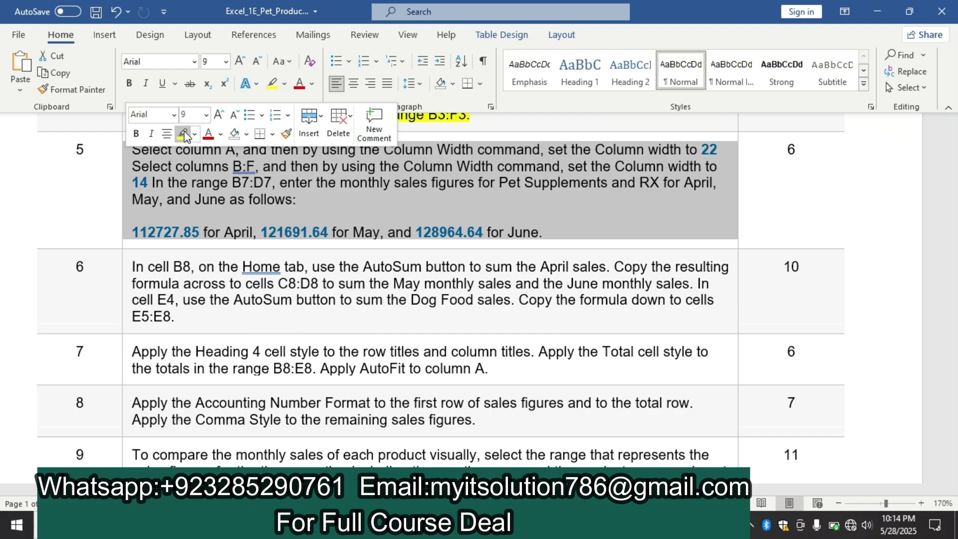
{"action": "left_click", "coordinate": [185, 135]}
{"action": "left_click", "coordinate": [76, 189]}
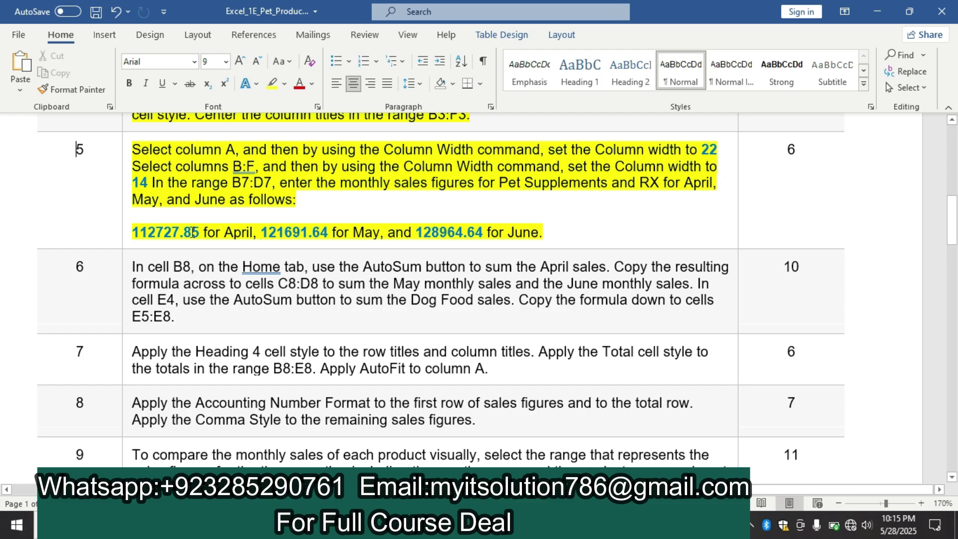
{"action": "left_click_drag", "start_coordinate": [212, 233], "coordinate": [136, 242]}
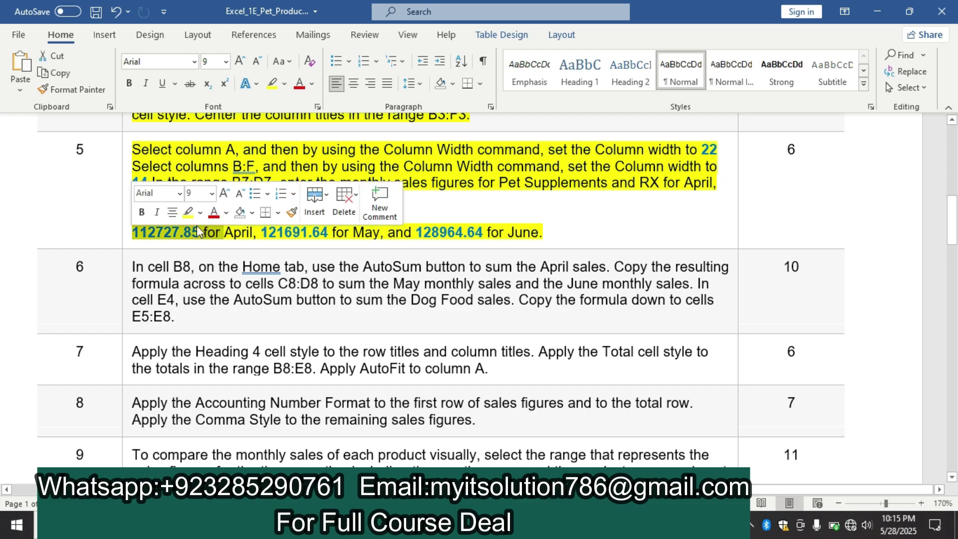
{"action": "left_click_drag", "start_coordinate": [329, 232], "coordinate": [255, 234]}
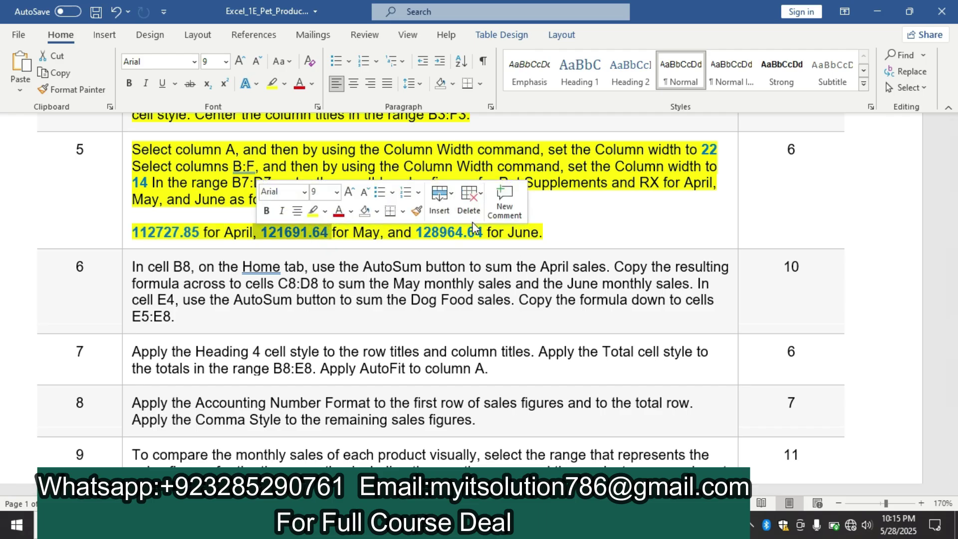
{"action": "left_click_drag", "start_coordinate": [485, 233], "coordinate": [426, 238]}
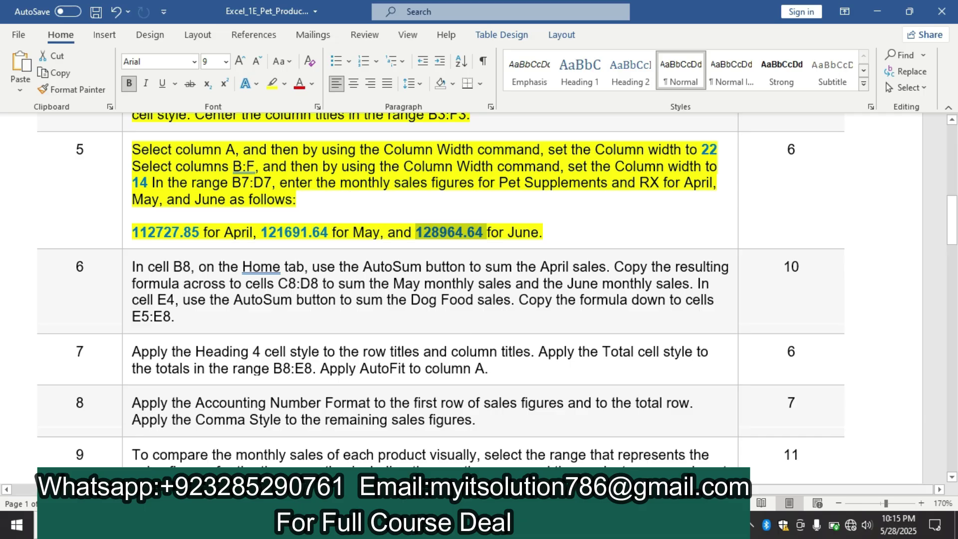
- Switch to the Excel workbook and set the width of column A to 22
{"action": "key", "text": "alt+Tab"}
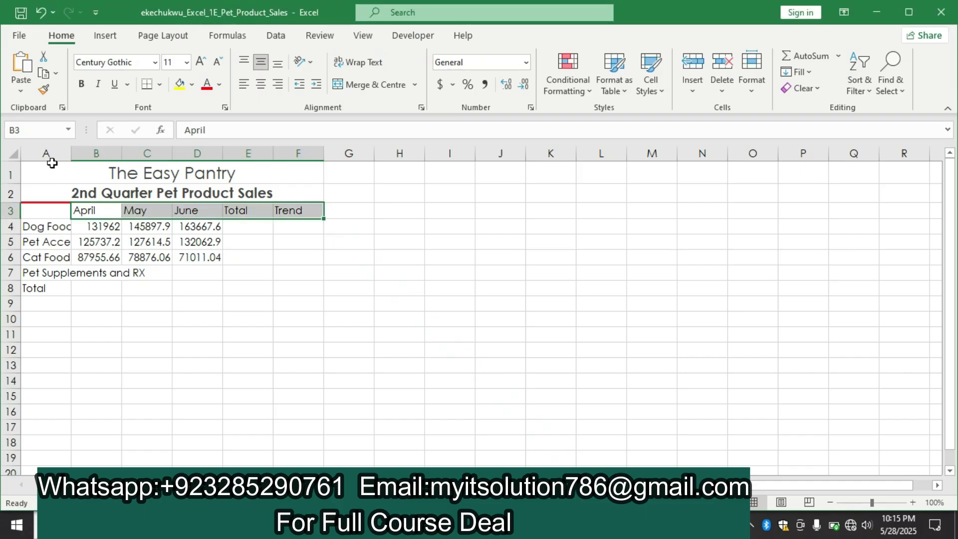
{"action": "left_click", "coordinate": [50, 151]}
{"action": "right_click", "coordinate": [52, 155]}
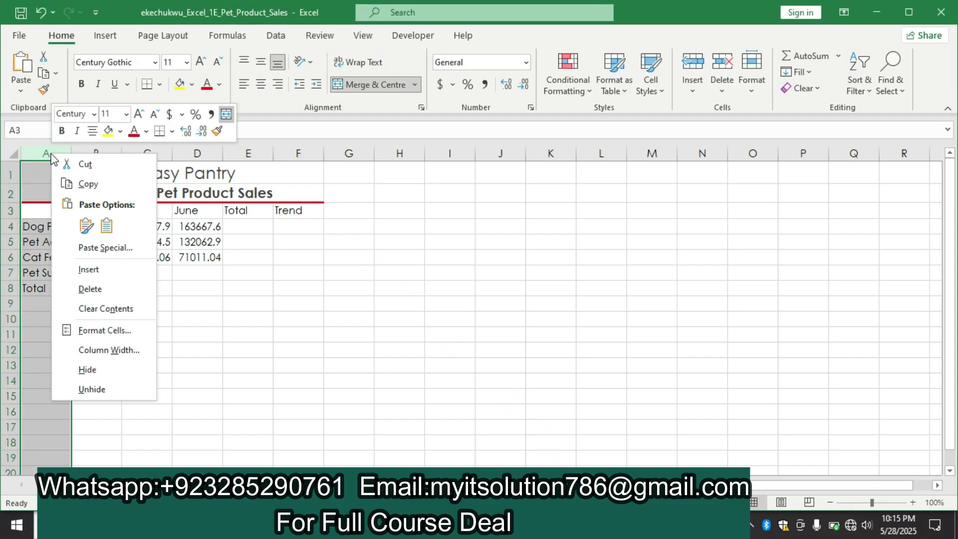
{"action": "left_click", "coordinate": [750, 90]}
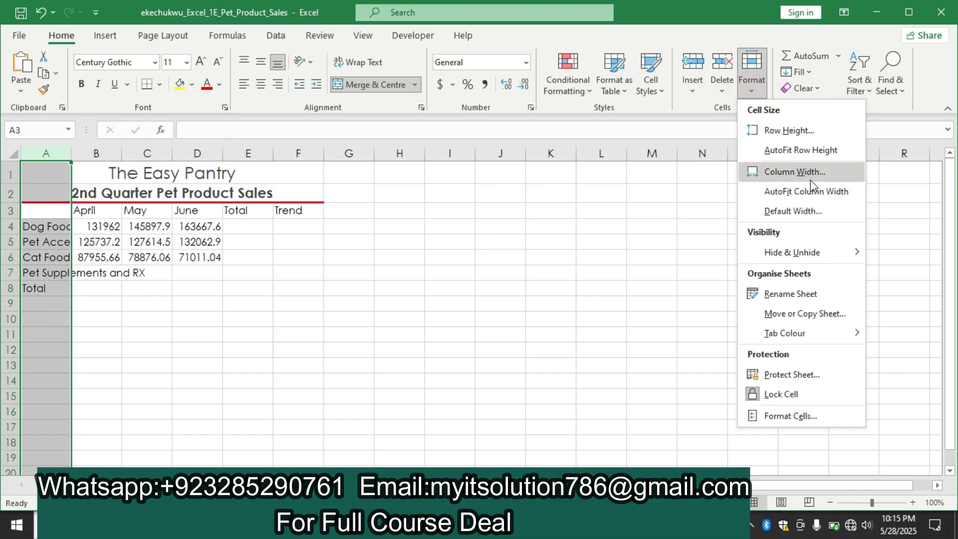
{"action": "left_click", "coordinate": [794, 171]}
{"action": "key", "text": "BackSpace"}
{"action": "type", "text": "22"}
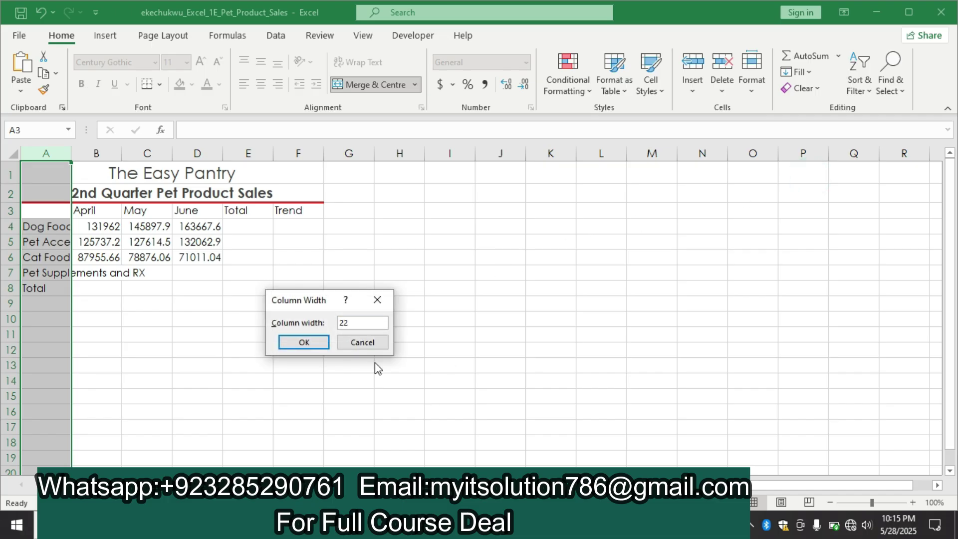
{"action": "left_click", "coordinate": [312, 339]}
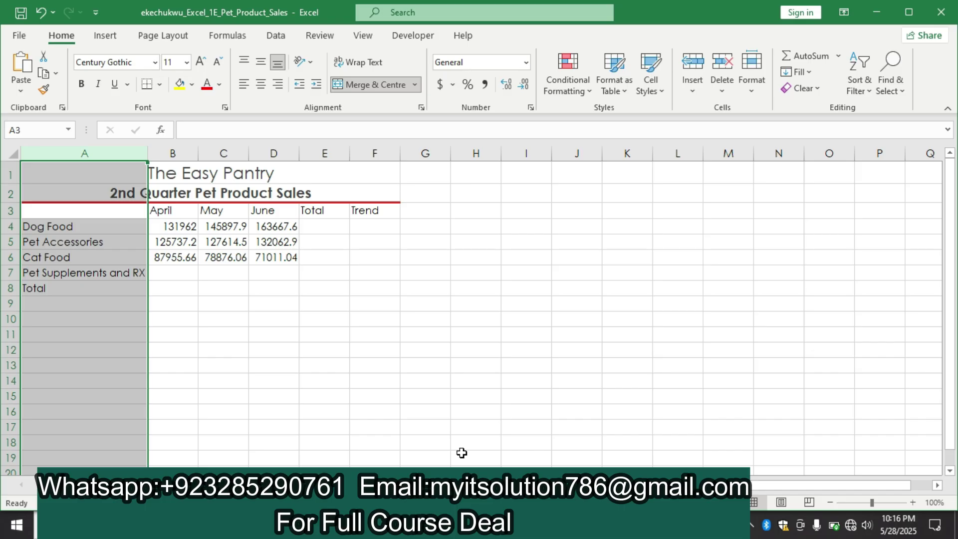
- Recheck instruction 5 in Word, return to Excel and set the width of columns B through F to 14
{"action": "key", "text": "alt+Tab"}
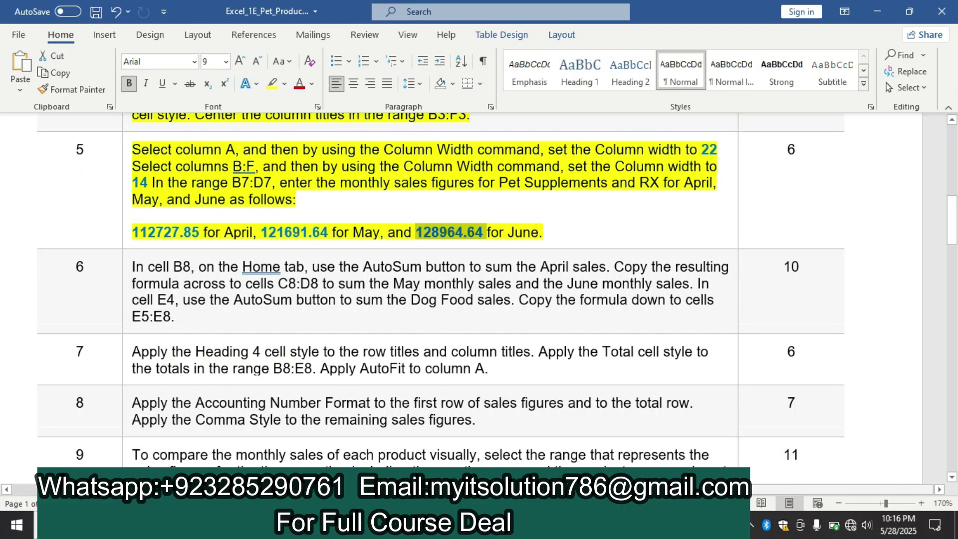
{"action": "key", "text": "alt+Tab"}
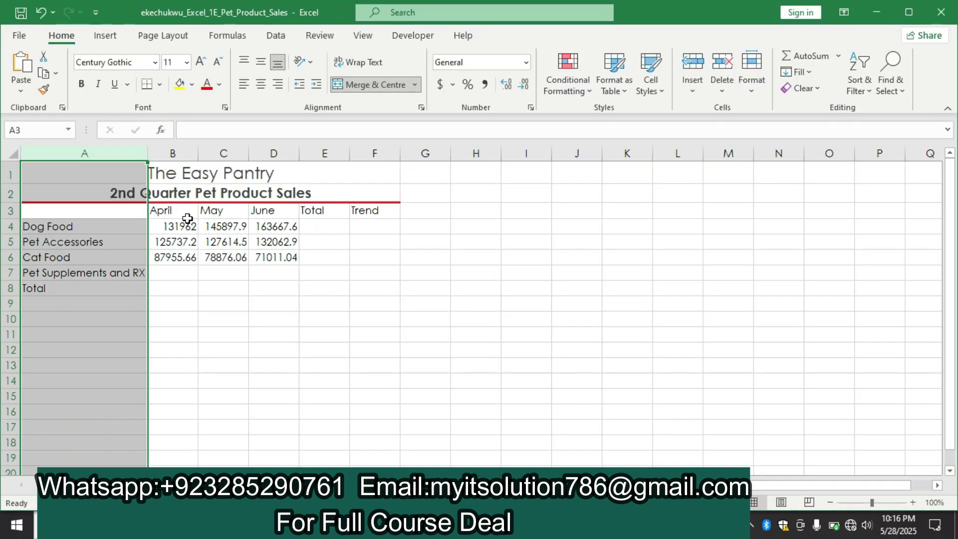
{"action": "left_click", "coordinate": [163, 155]}
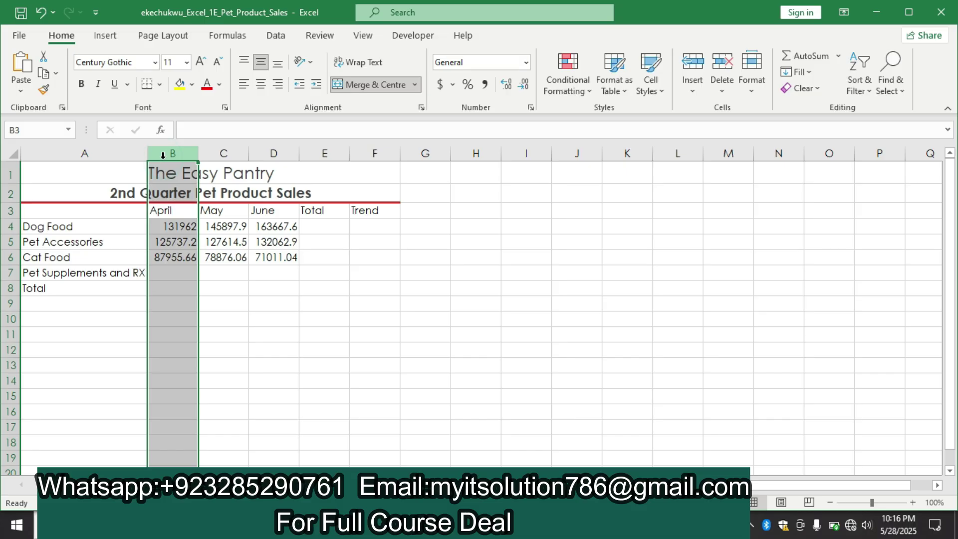
{"action": "left_click", "coordinate": [224, 153], "text": "ctrl"}
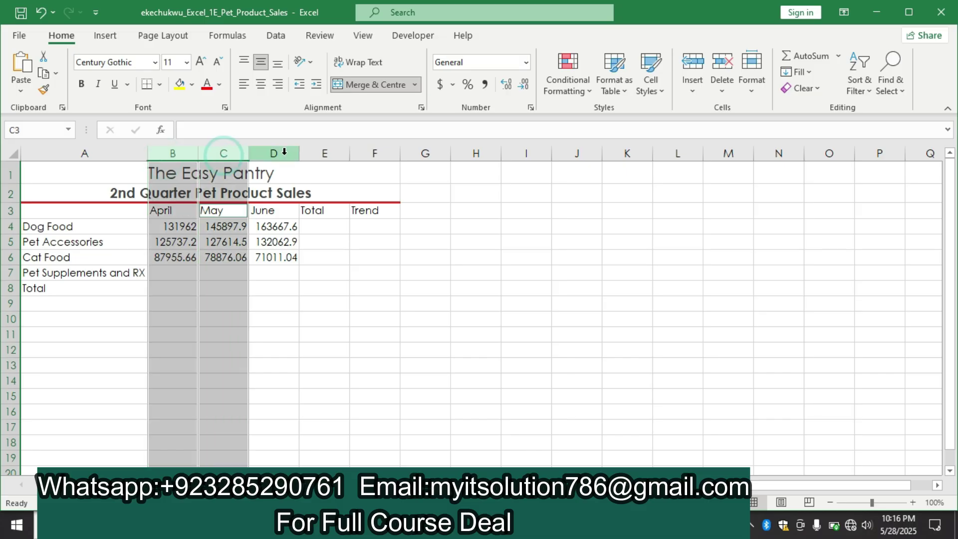
{"action": "left_click_drag", "start_coordinate": [286, 153], "coordinate": [319, 157]}
{"action": "left_click", "coordinate": [321, 154], "text": "ctrl"}
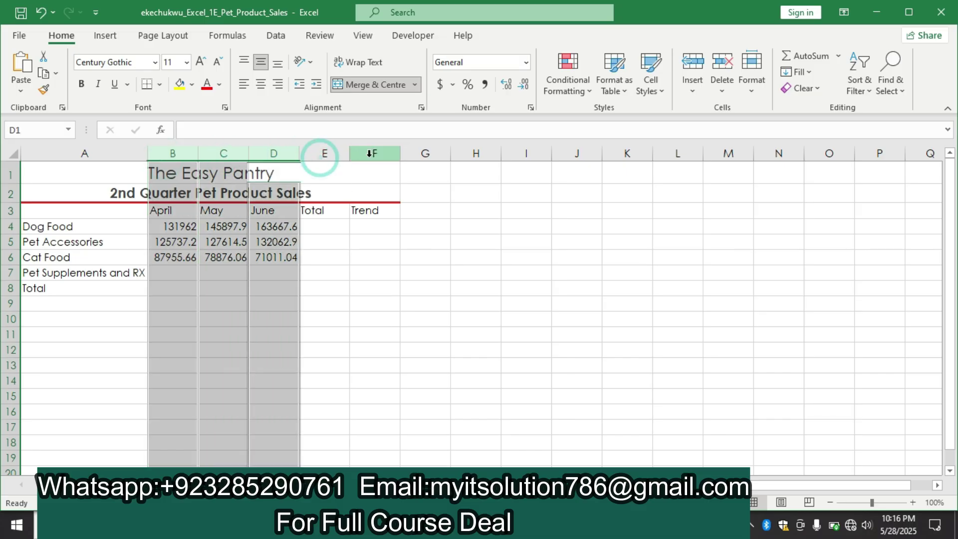
{"action": "left_click", "coordinate": [368, 154], "text": "ctrl"}
{"action": "left_click", "coordinate": [338, 153], "text": "ctrl"}
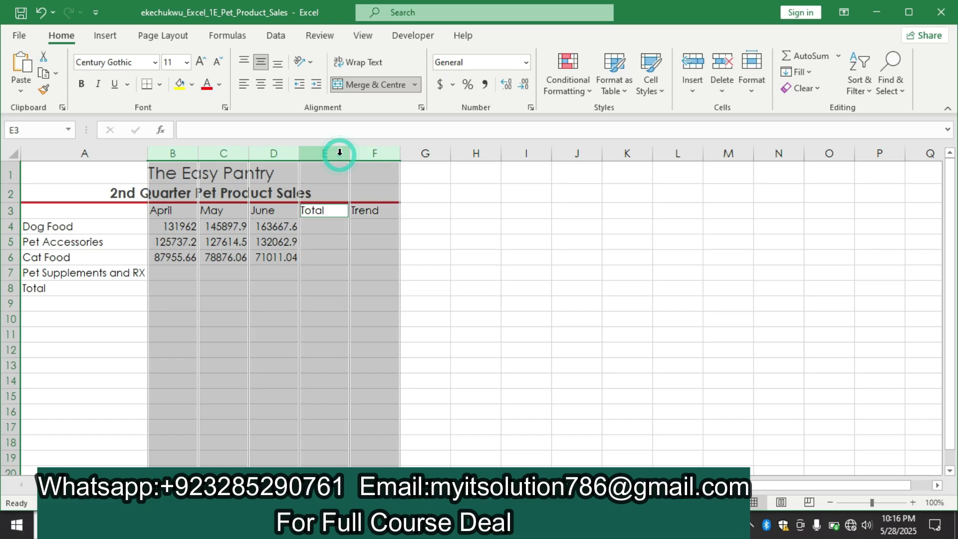
{"action": "left_click", "coordinate": [752, 80]}
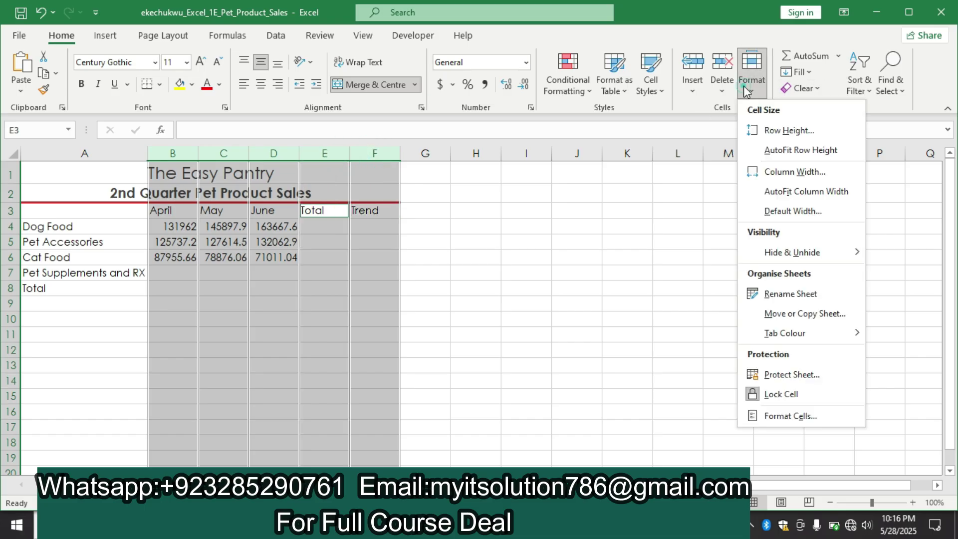
{"action": "left_click", "coordinate": [778, 180]}
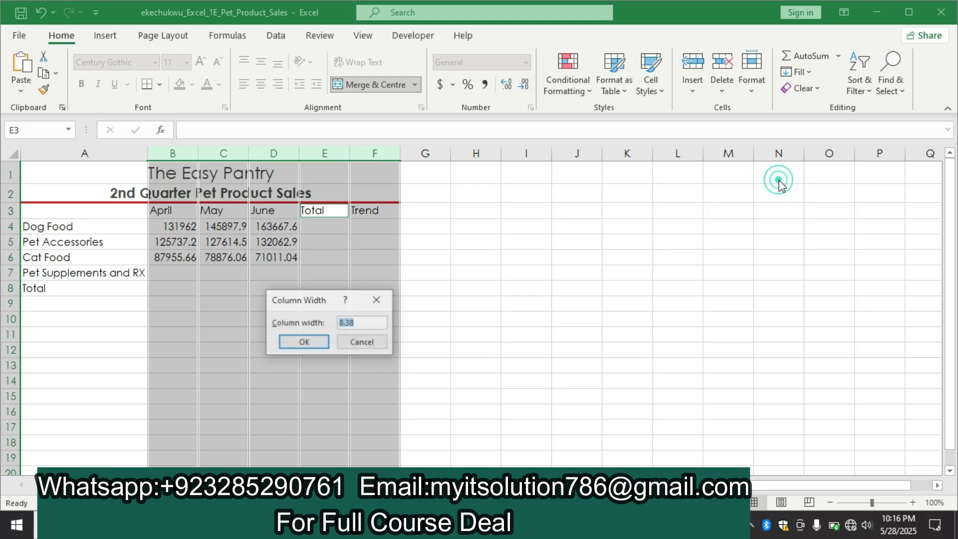
{"action": "key", "text": "BackSpace"}
{"action": "type", "text": "14"}
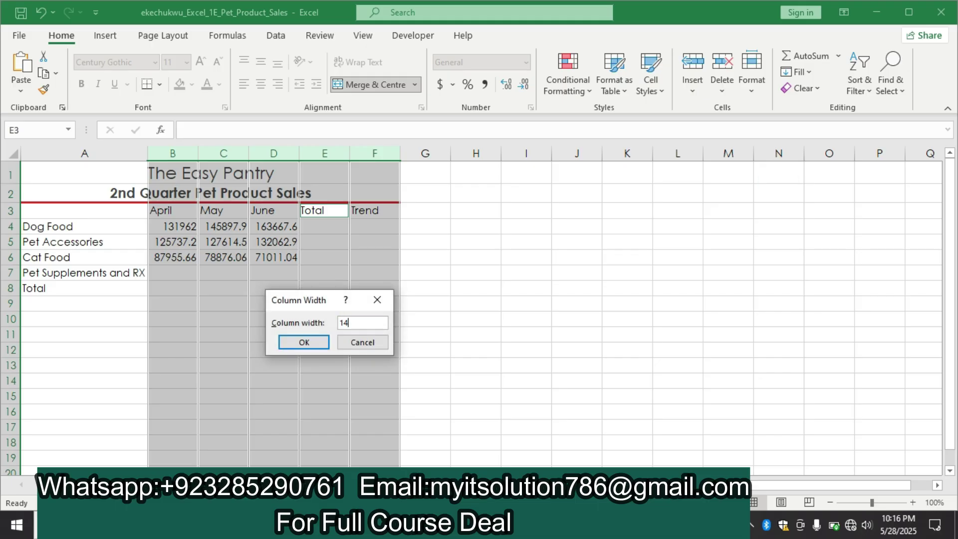
{"action": "key", "text": "Return"}
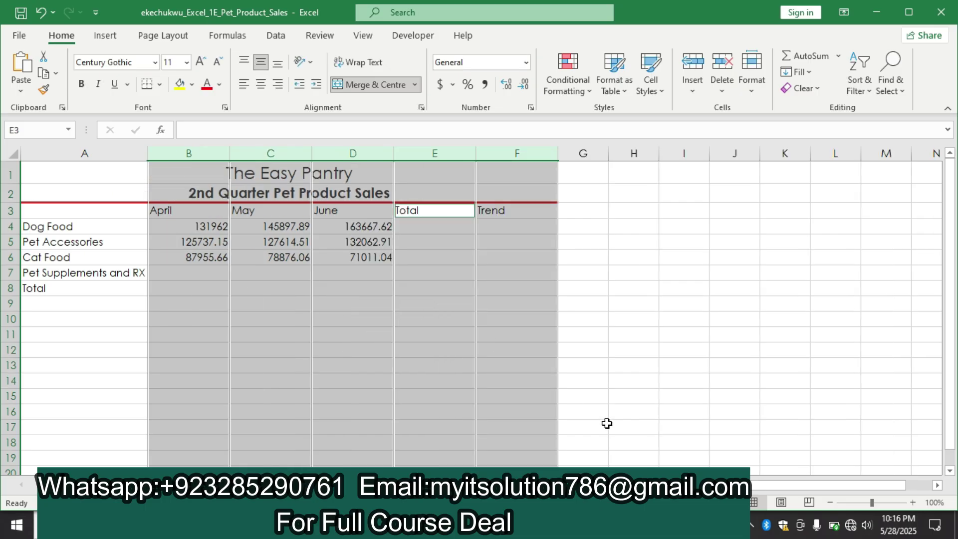
- Copy the April figure 112727.85 from instruction 5 in Word and paste it into cell B7 of the Excel sheet
{"action": "key", "text": "alt+Tab"}
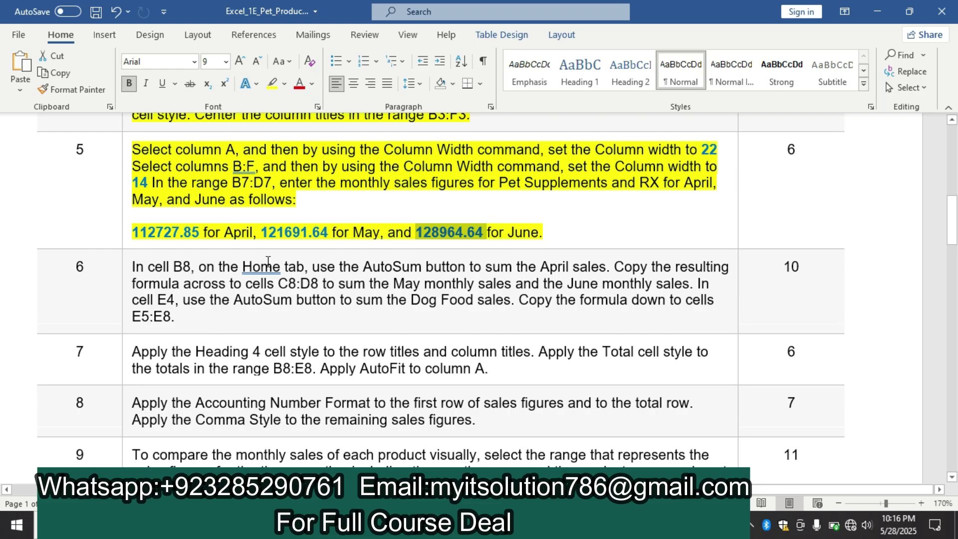
{"action": "left_click_drag", "start_coordinate": [201, 230], "coordinate": [141, 234]}
{"action": "key", "text": "ctrl+c"}
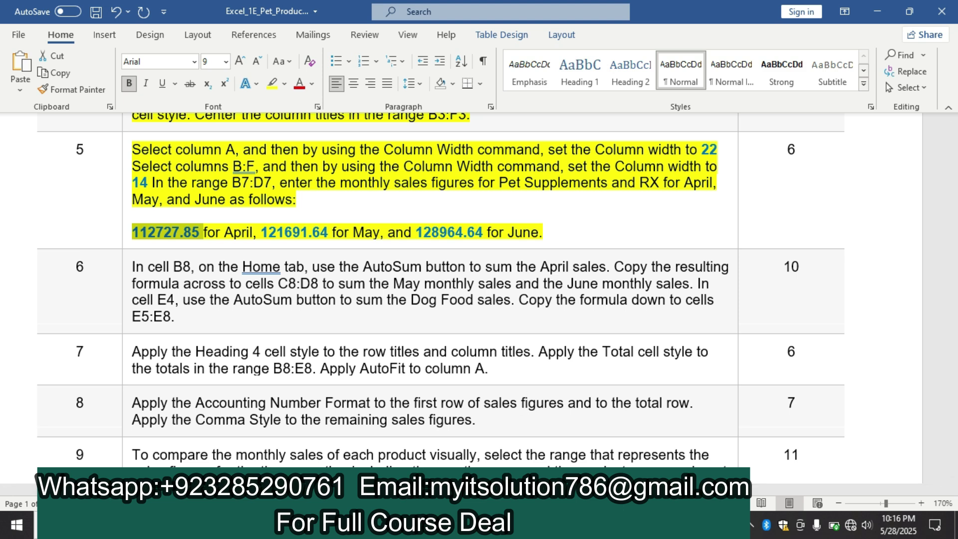
{"action": "key", "text": "alt+Tab"}
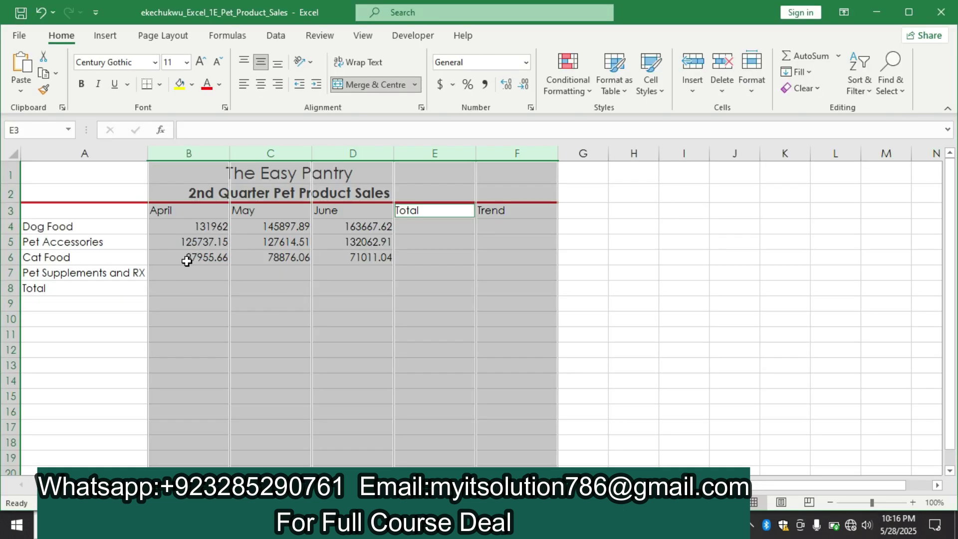
{"action": "left_click", "coordinate": [65, 321]}
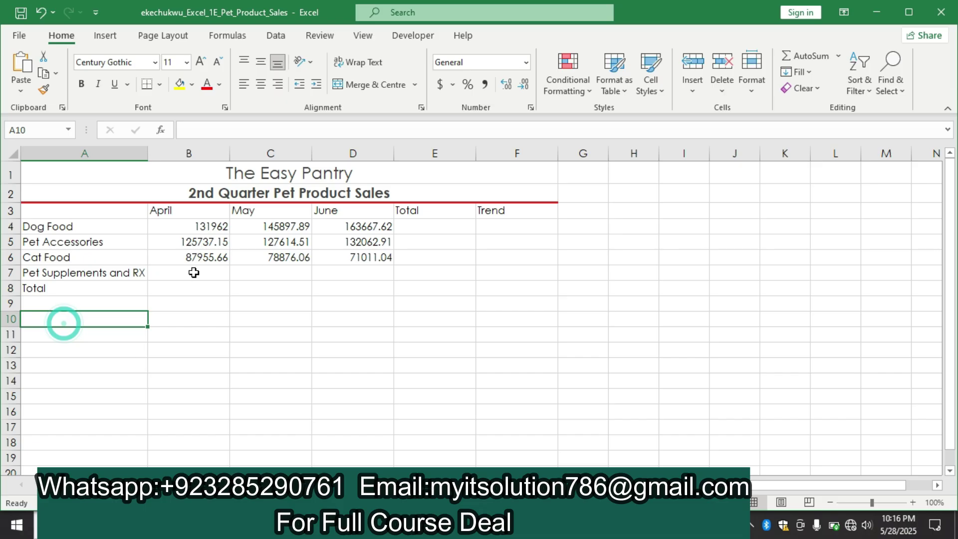
{"action": "left_click", "coordinate": [176, 271]}
{"action": "key", "text": "ctrl+v"}
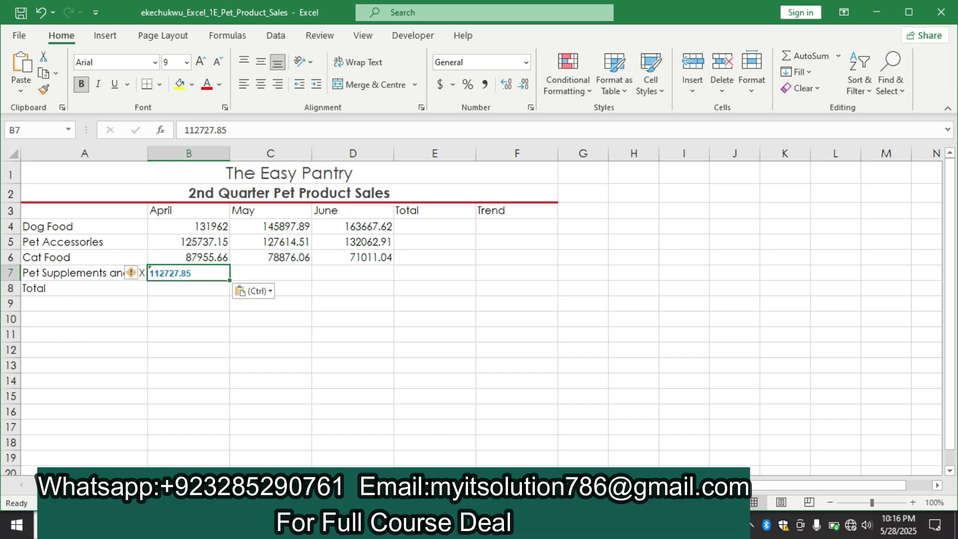
- Copy the May figure 121691.64 from instruction 5 in Word and paste it into cell C7 of the Excel sheet
{"action": "left_click", "coordinate": [495, 525]}
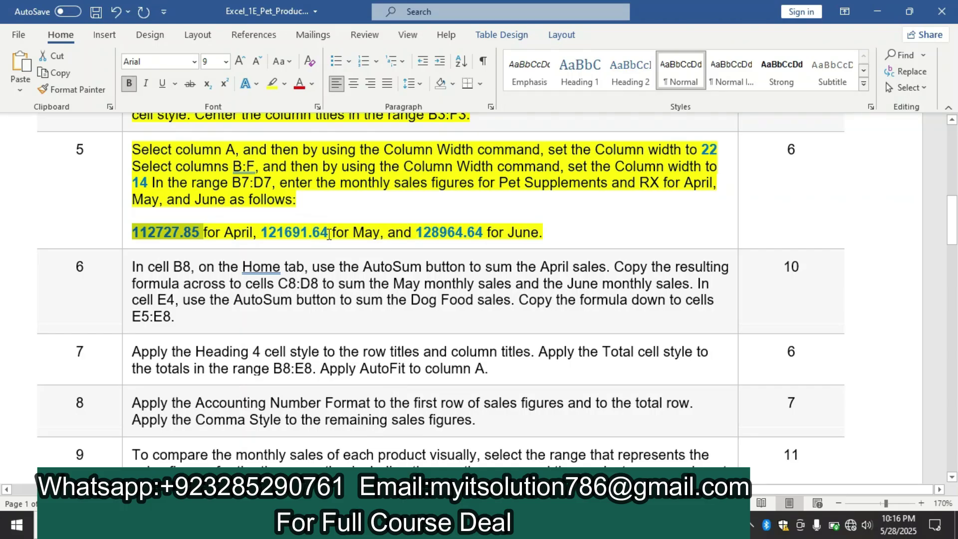
{"action": "left_click_drag", "start_coordinate": [329, 233], "coordinate": [277, 234]}
{"action": "key", "text": "ctrl+c"}
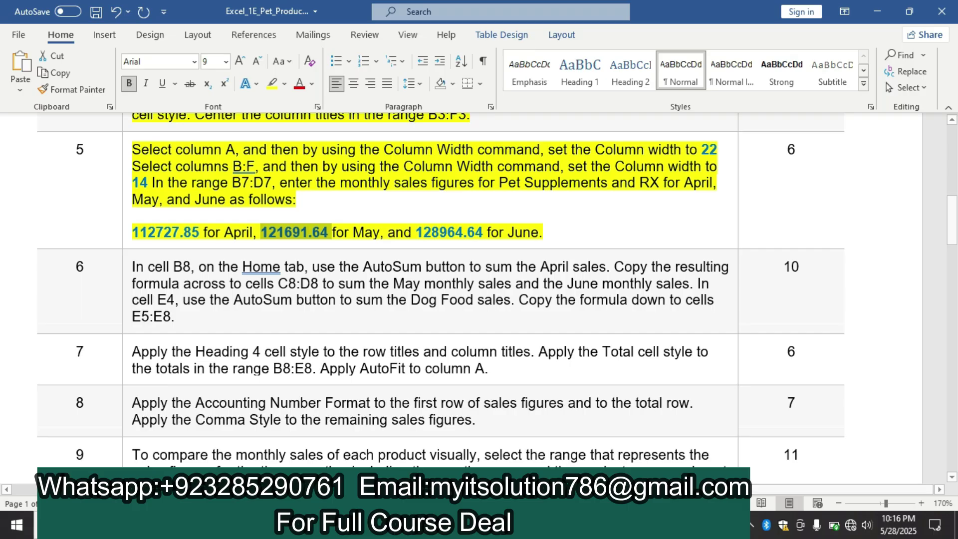
{"action": "key", "text": "alt+Tab"}
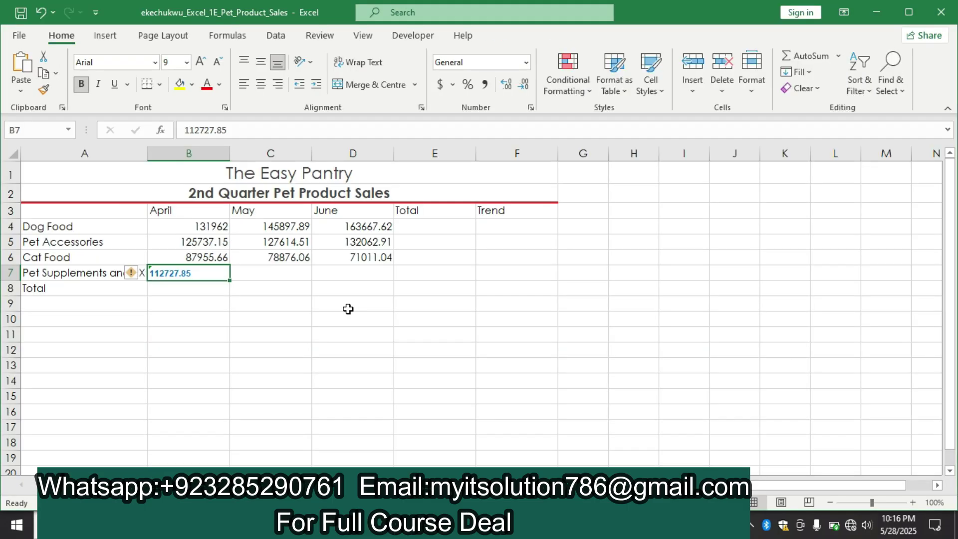
{"action": "left_click", "coordinate": [259, 273]}
{"action": "key", "text": "ctrl+v"}
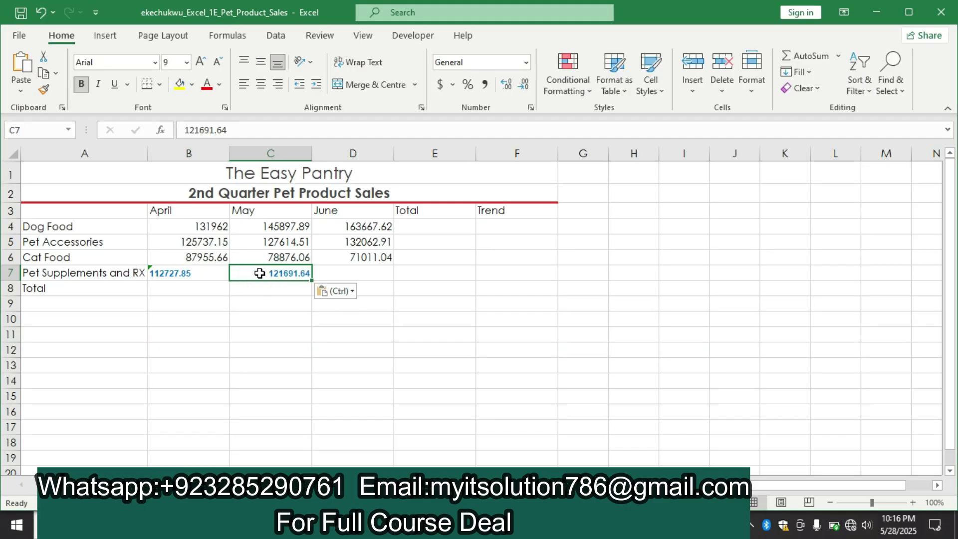
- Copy the June figure 128964.64 from instruction 5 in Word and paste it into cell D7 of the Excel sheet
{"action": "key", "text": "alt+Tab"}
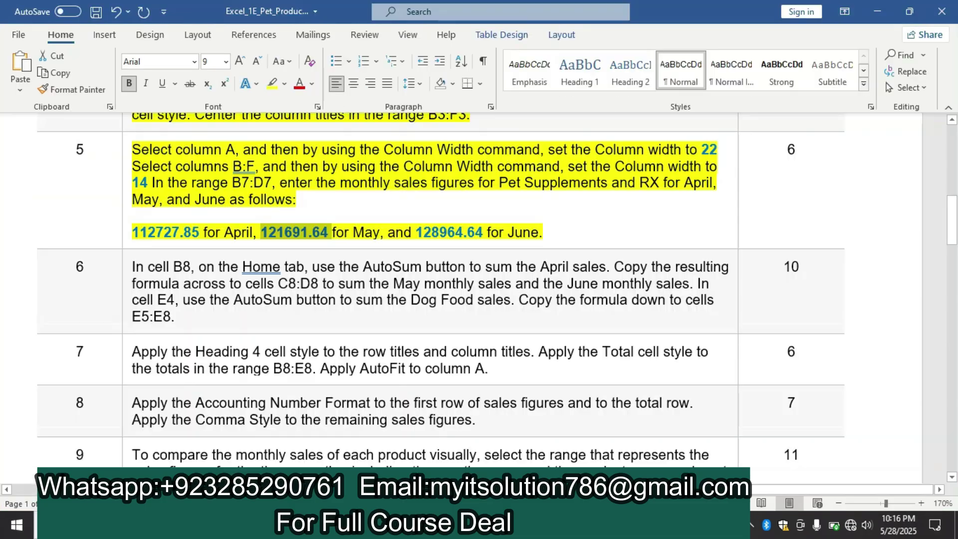
{"action": "double_click", "coordinate": [482, 233]}
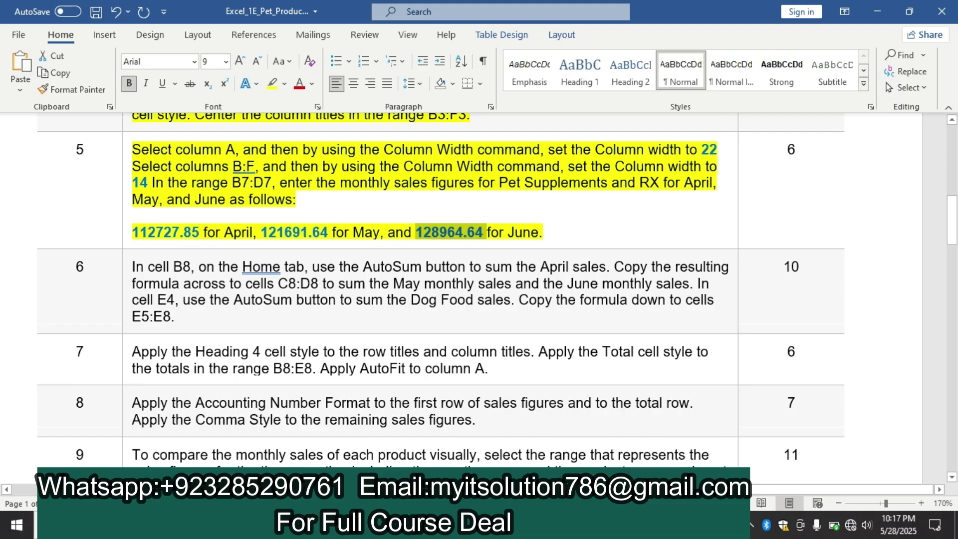
{"action": "key", "text": "alt+Tab"}
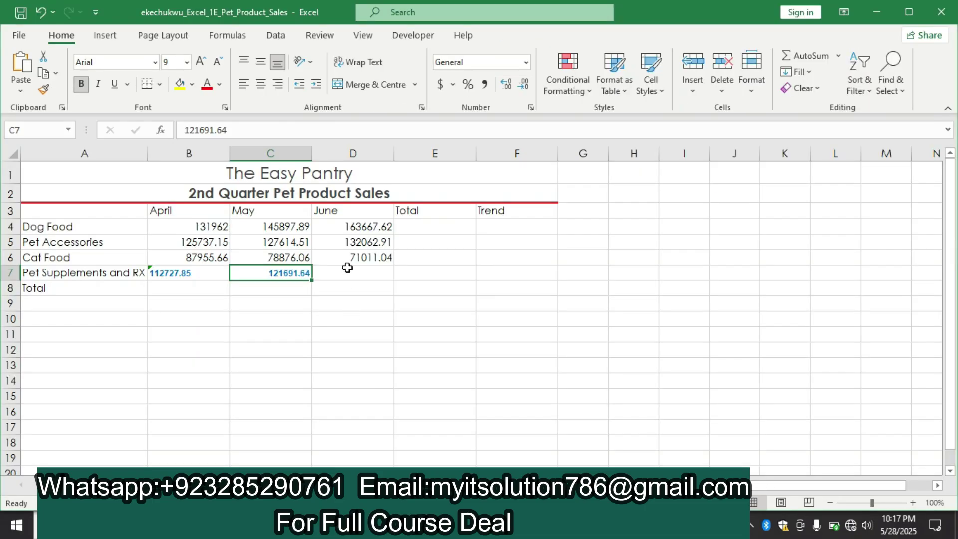
{"action": "left_click", "coordinate": [345, 275]}
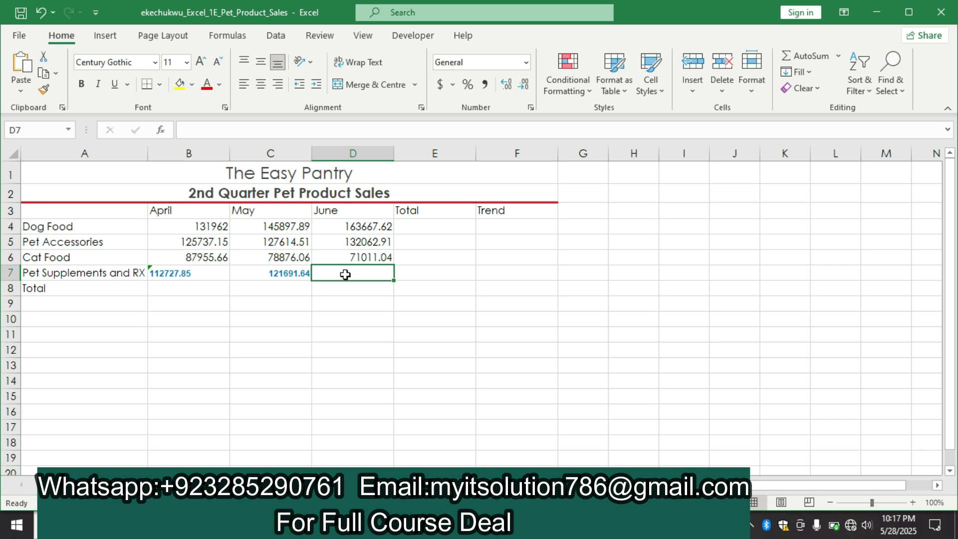
{"action": "key", "text": "ctrl+v"}
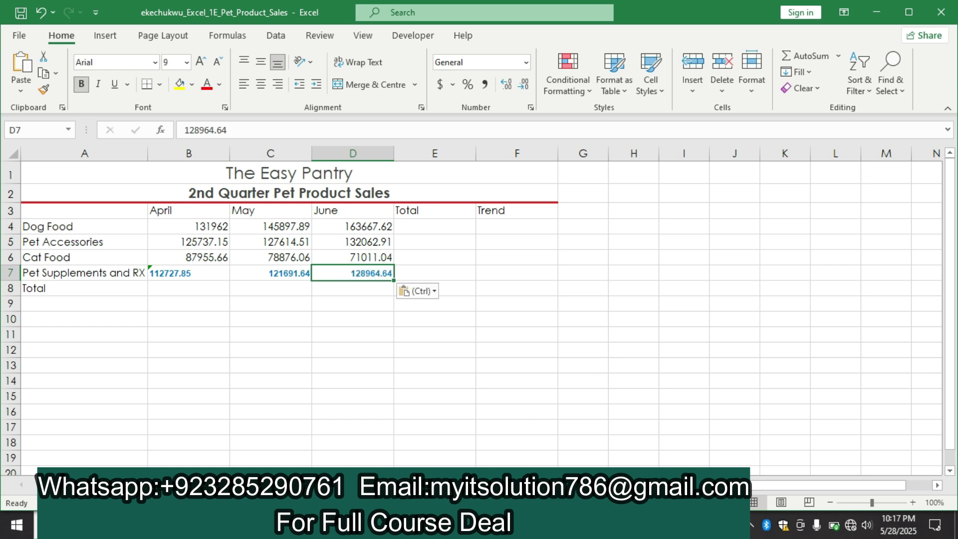
- Switch to Word, highlight the text of instruction 6 in yellow and return to the Excel workbook
{"action": "key", "text": "alt+Tab"}
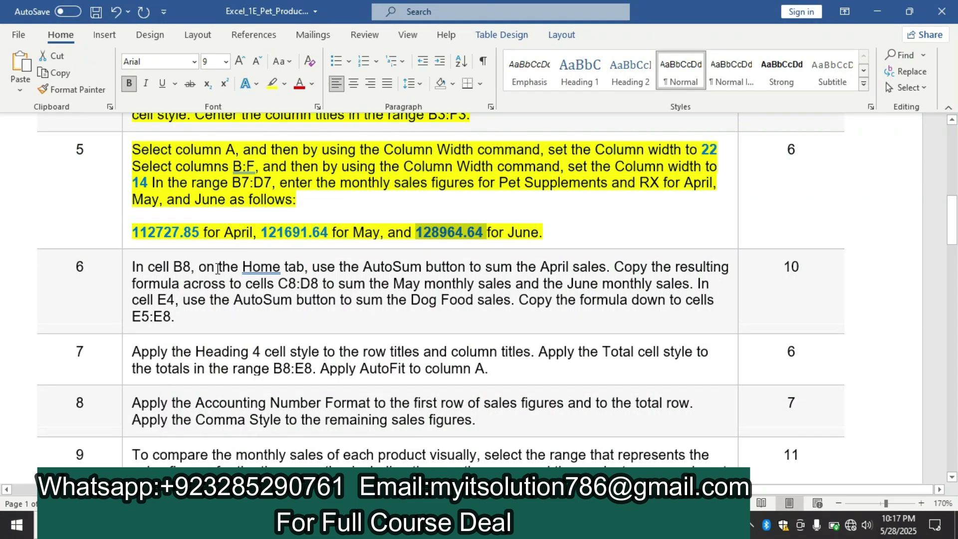
{"action": "left_click", "coordinate": [128, 273]}
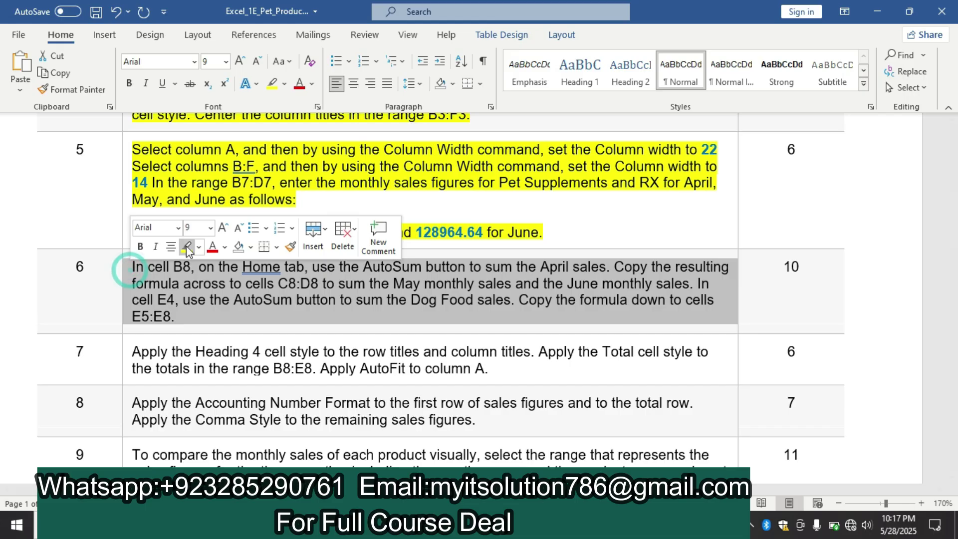
{"action": "left_click", "coordinate": [188, 246]}
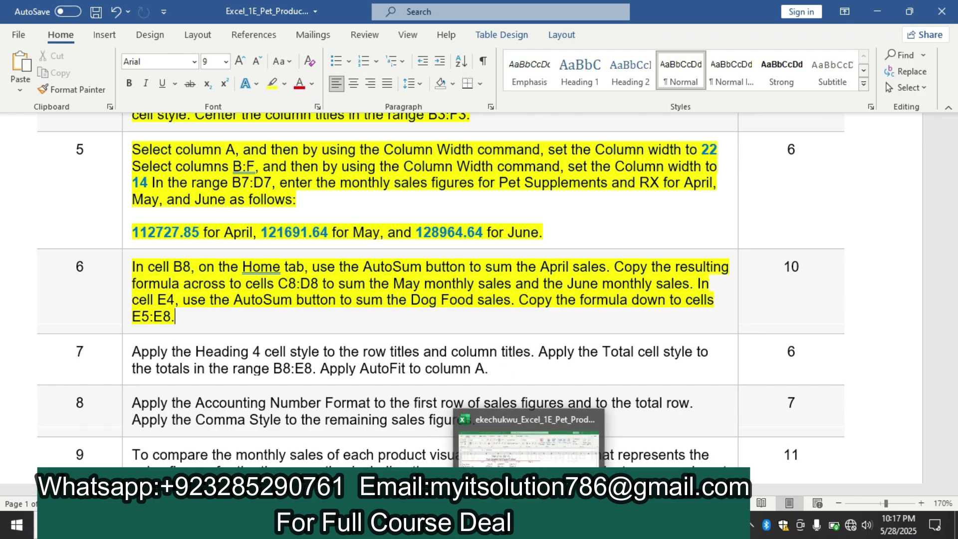
{"action": "left_click", "coordinate": [599, 394]}
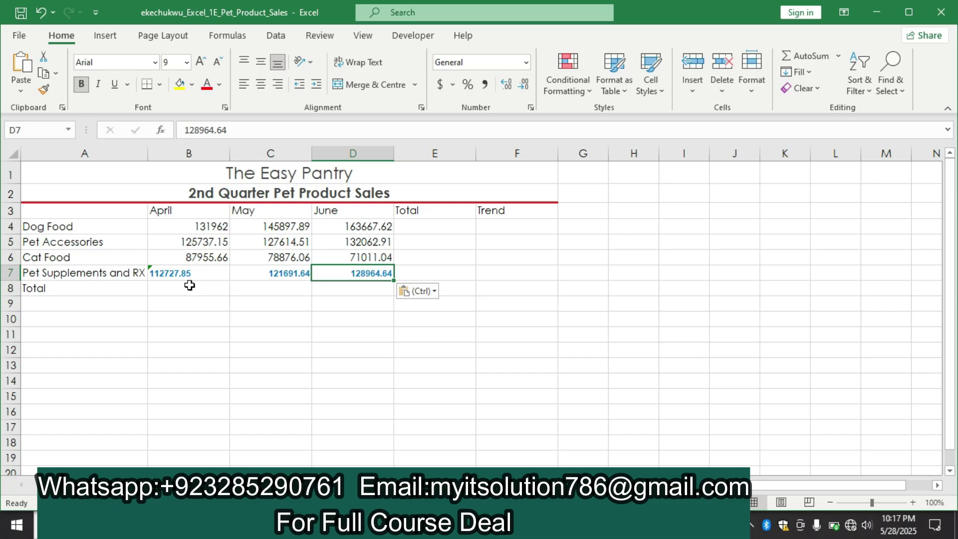
{"action": "left_click", "coordinate": [188, 285]}
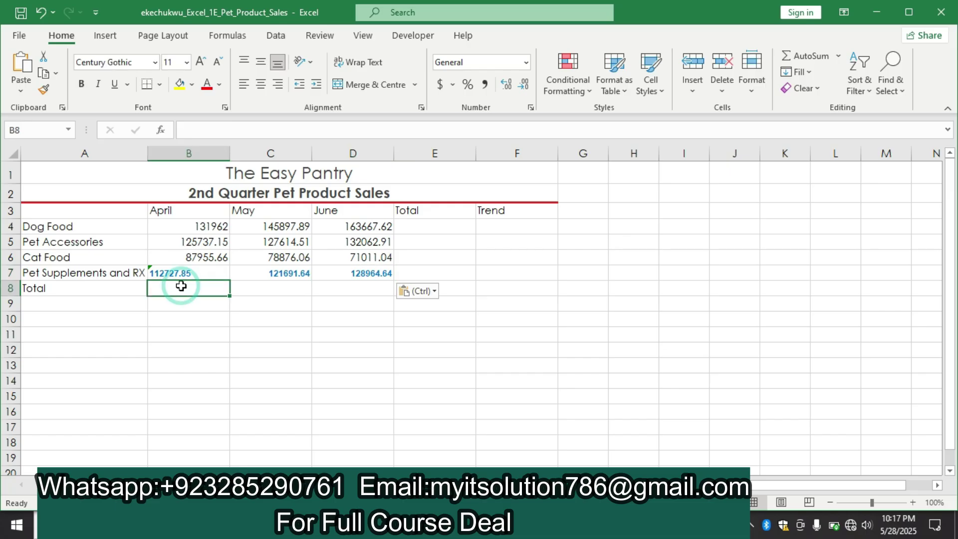
{"action": "type", "text": "="}
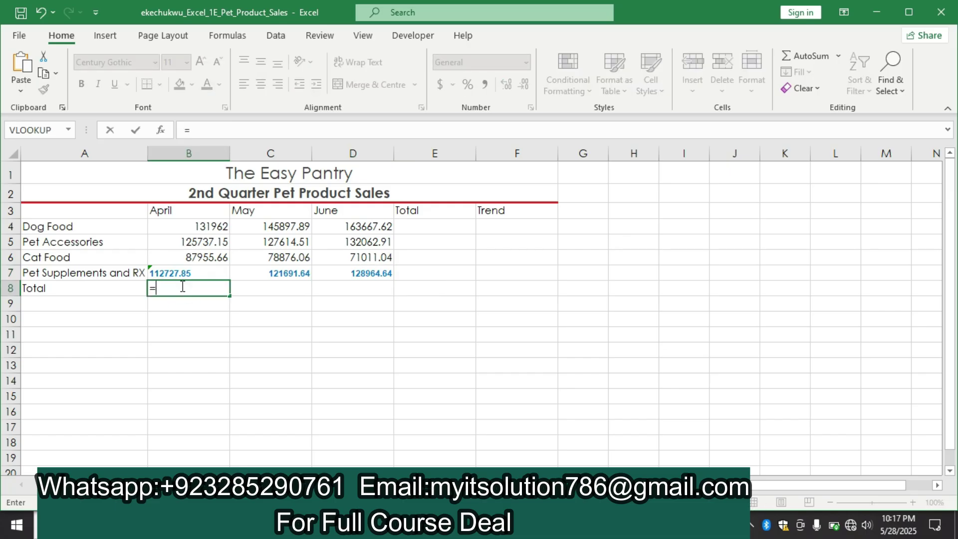
{"action": "key", "text": "Escape"}
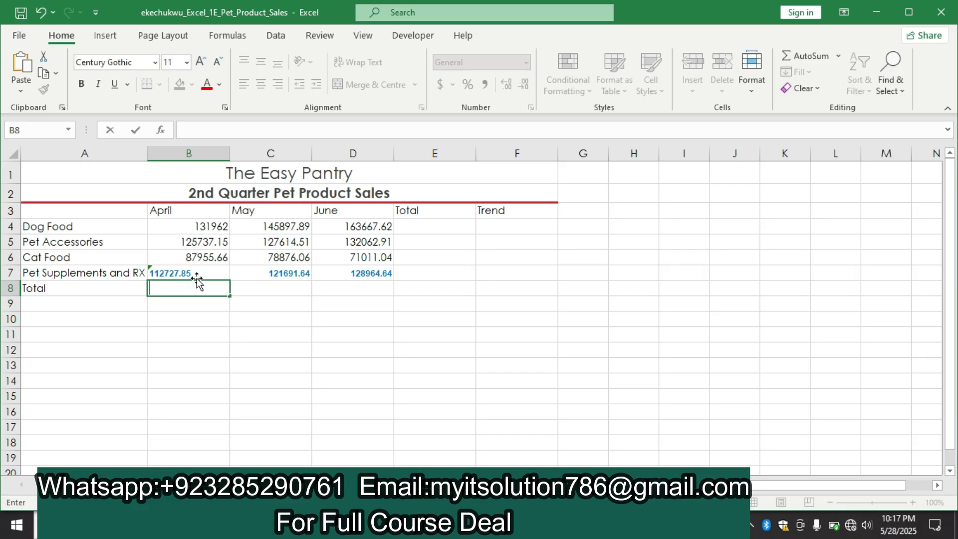
- Use AutoSum on the April sales in B4:B7 to place their total in cell B8
{"action": "left_click", "coordinate": [194, 229]}
{"action": "left_click_drag", "start_coordinate": [194, 228], "coordinate": [196, 278]}
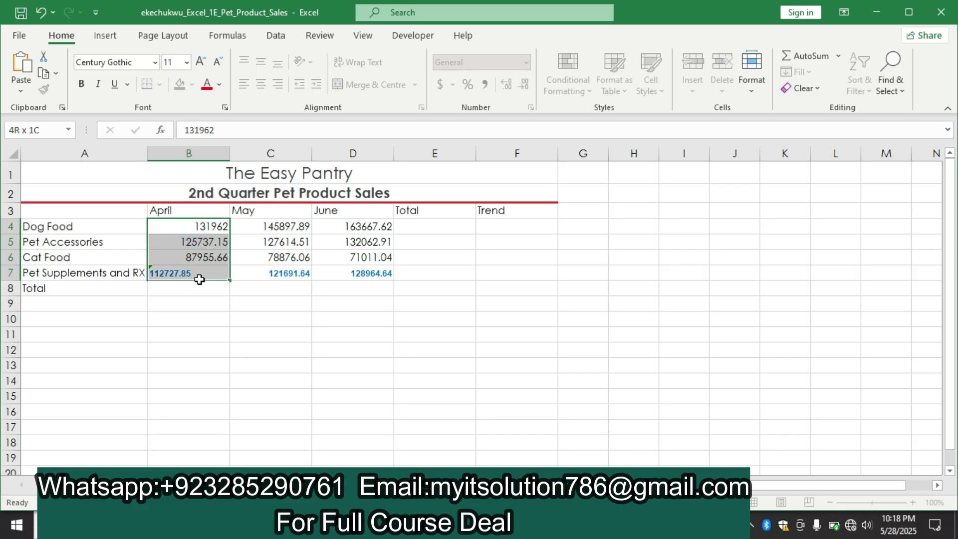
{"action": "left_click", "coordinate": [822, 57]}
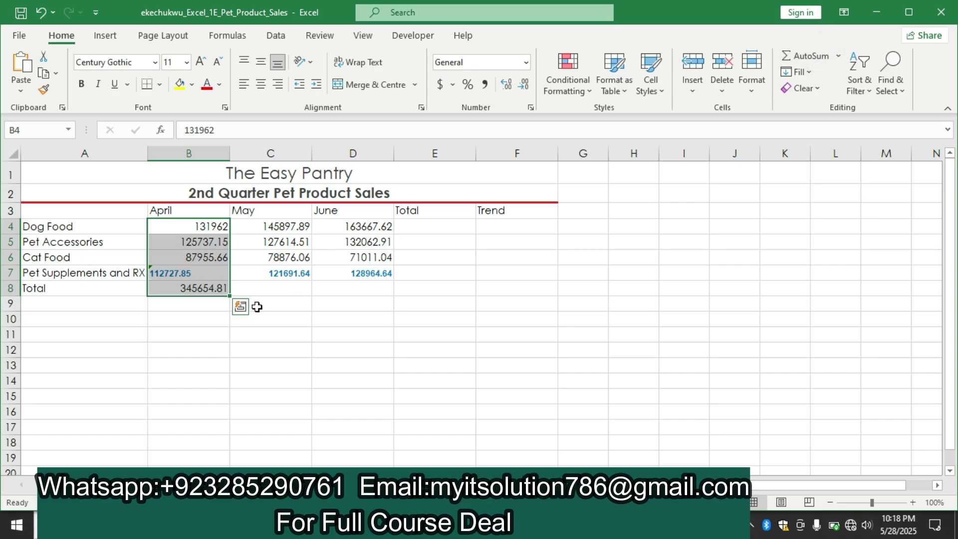
- Recheck instruction 6 in Word, return to Excel and fill the B8 total formula across to C8:D8
{"action": "left_click", "coordinate": [491, 525]}
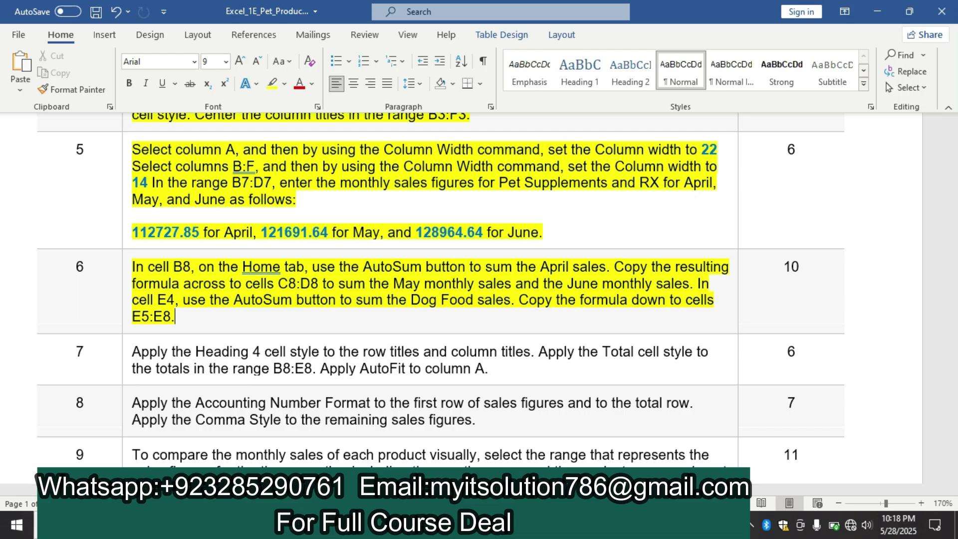
{"action": "left_click", "coordinate": [319, 525]}
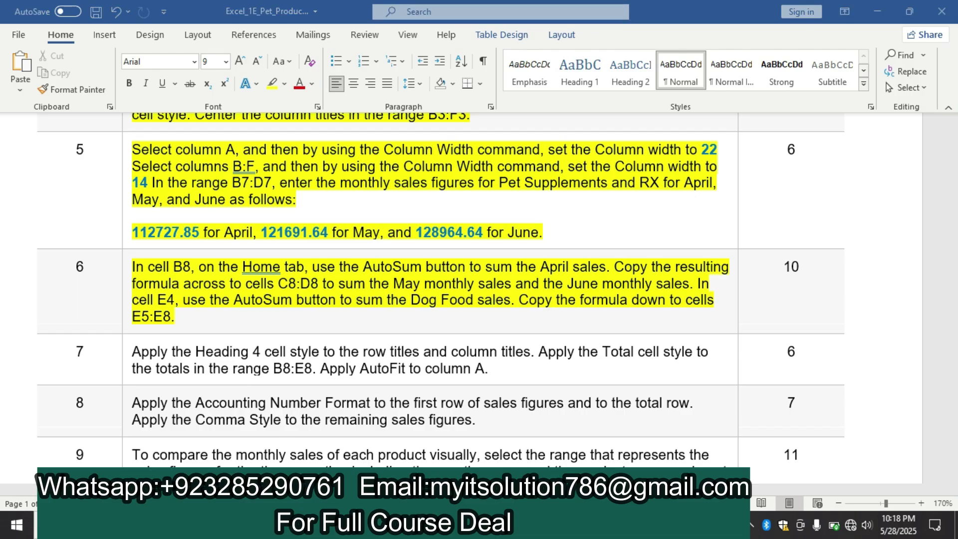
{"action": "left_click", "coordinate": [225, 525]}
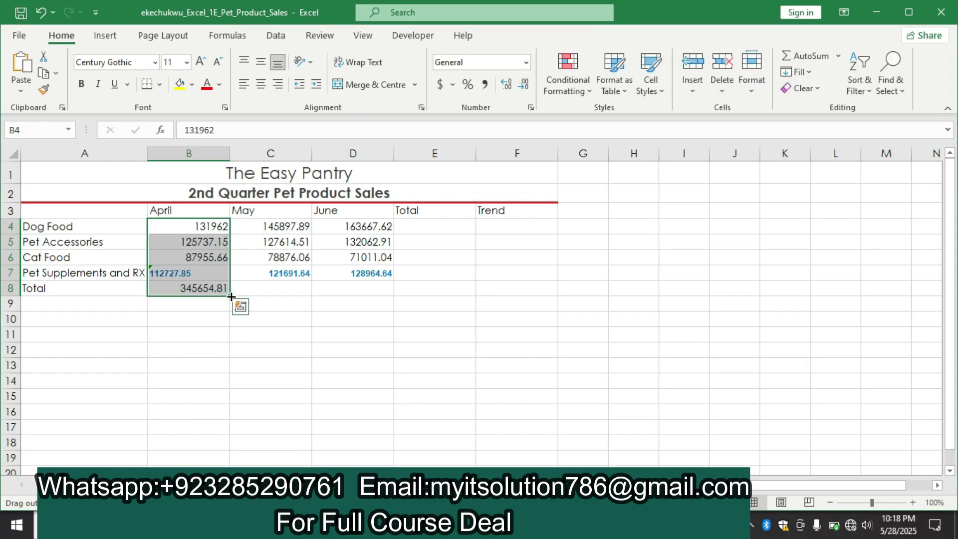
{"action": "left_click_drag", "start_coordinate": [337, 321], "coordinate": [203, 288]}
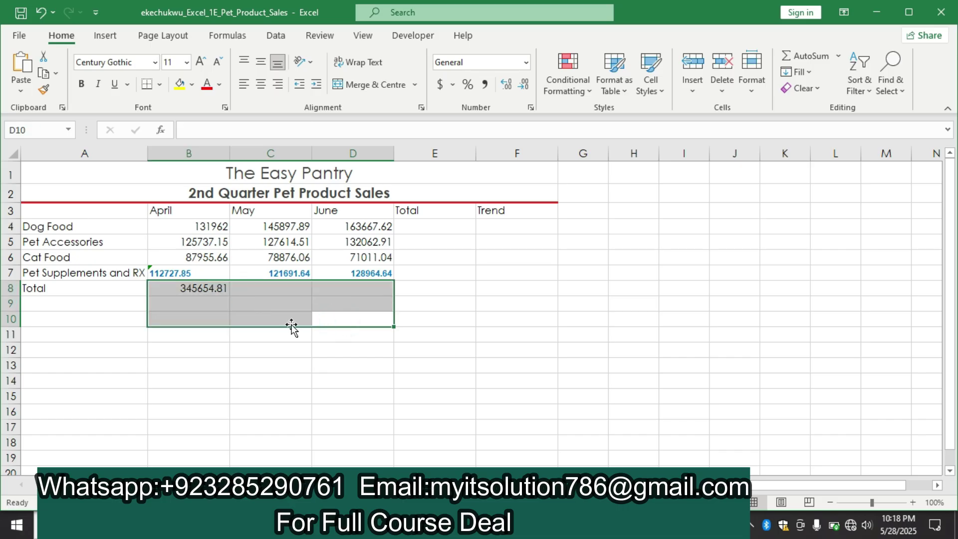
{"action": "left_click", "coordinate": [192, 291]}
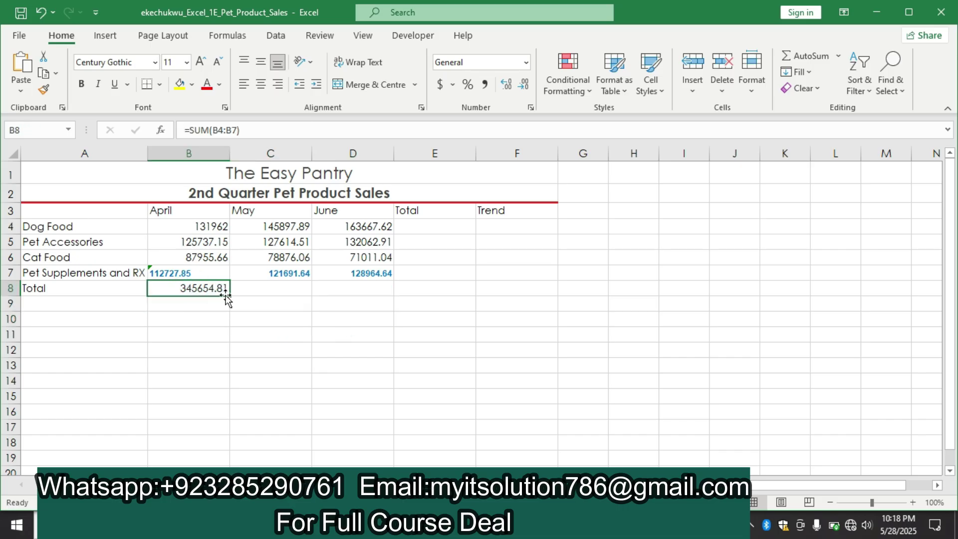
{"action": "left_click_drag", "start_coordinate": [230, 296], "coordinate": [402, 308]}
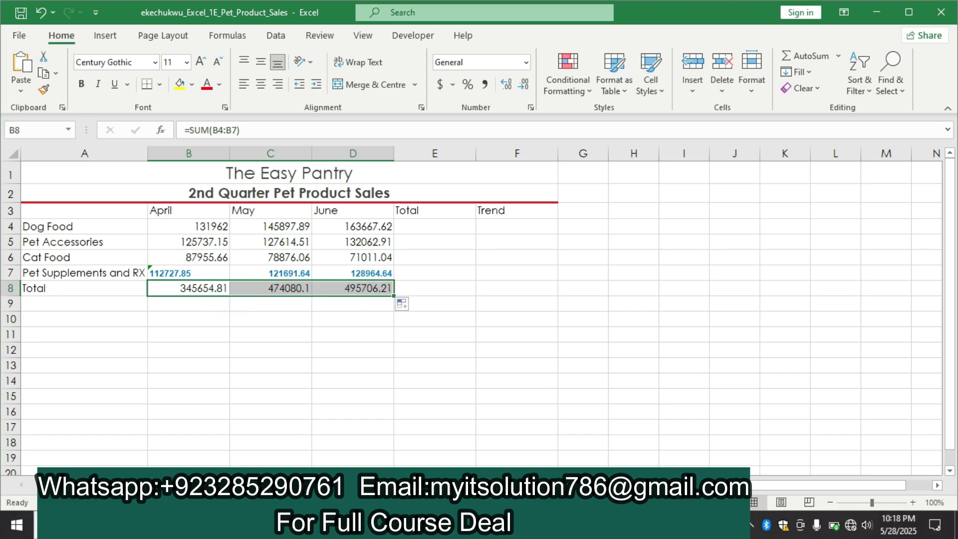
- Recheck instruction 6 in Word, then in Excel use AutoSum on B4:D4 to total the Dog Food sales in E4
{"action": "key", "text": "alt+Tab"}
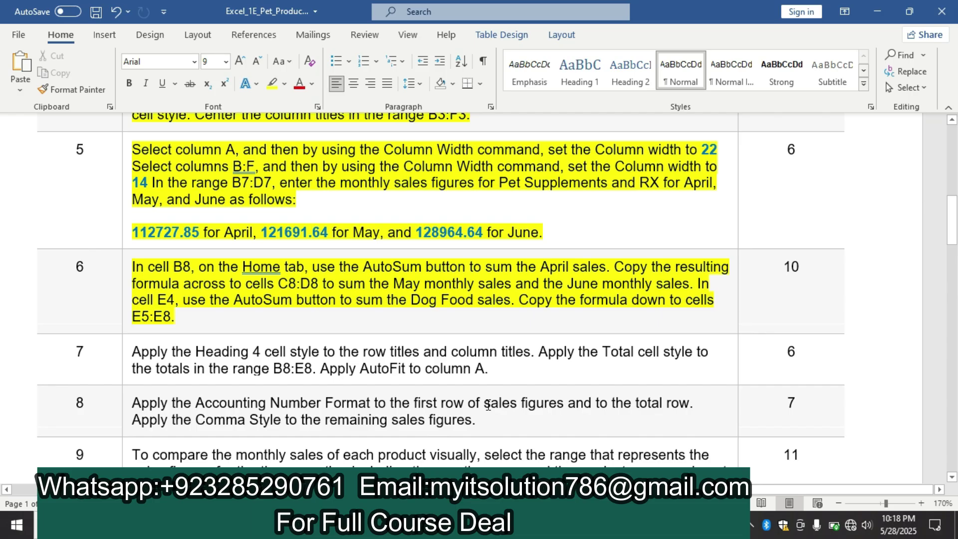
{"action": "key", "text": "alt+Tab"}
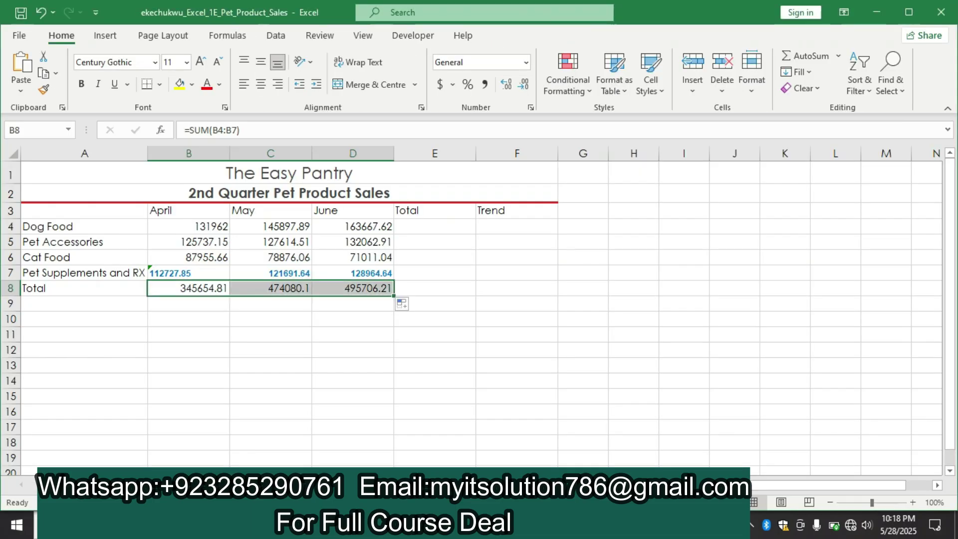
{"action": "left_click", "coordinate": [431, 224]}
{"action": "left_click_drag", "start_coordinate": [194, 225], "coordinate": [366, 225]}
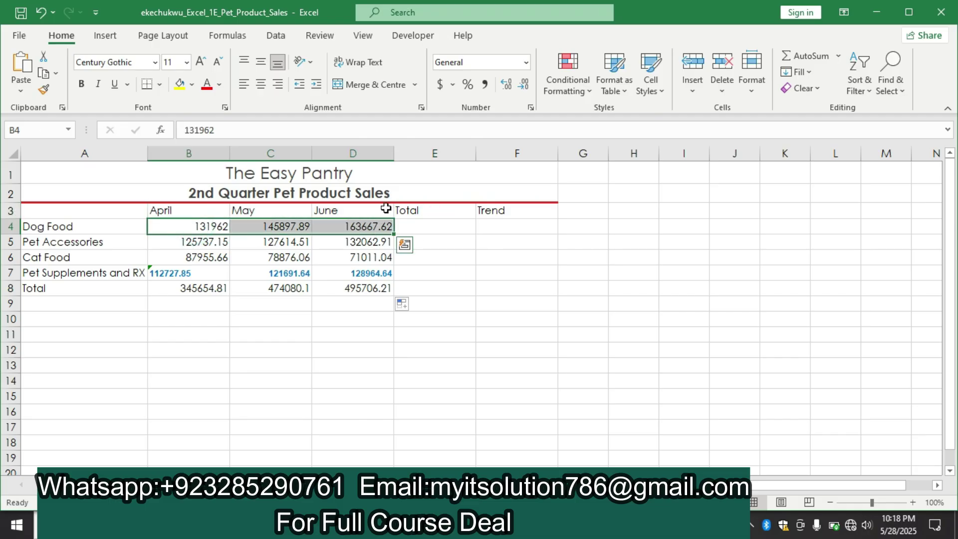
{"action": "left_click", "coordinate": [824, 62]}
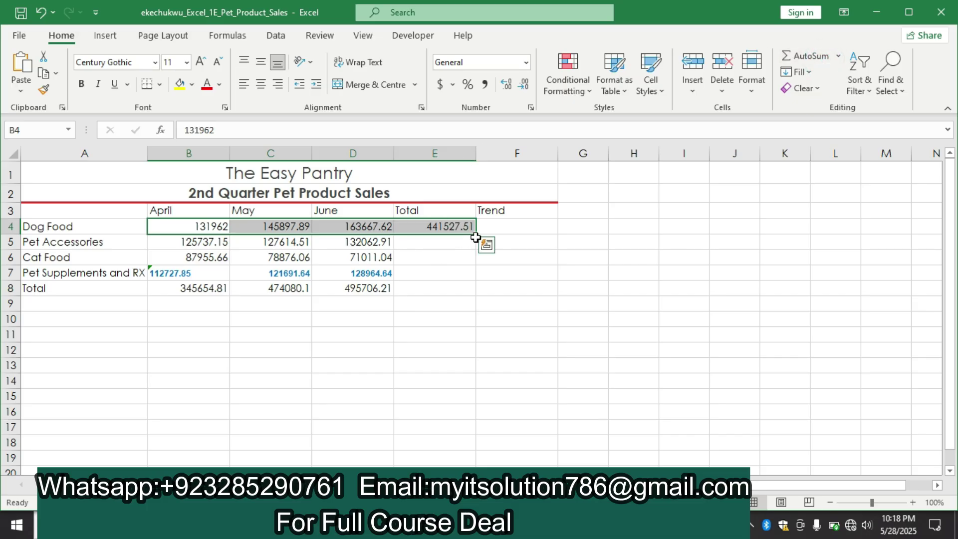
- Fill the Dog Food total formula from cell E4 down to cells E5:E8
{"action": "mouse_move", "coordinate": [475, 237]}
{"action": "left_mouse_down"}
{"action": "mouse_move", "coordinate": [477, 294]}
{"action": "mouse_move", "coordinate": [477, 229]}
{"action": "mouse_move", "coordinate": [463, 227]}
{"action": "left_mouse_up"}
{"action": "left_click", "coordinate": [438, 226]}
{"action": "left_click_drag", "start_coordinate": [475, 234], "coordinate": [478, 296]}
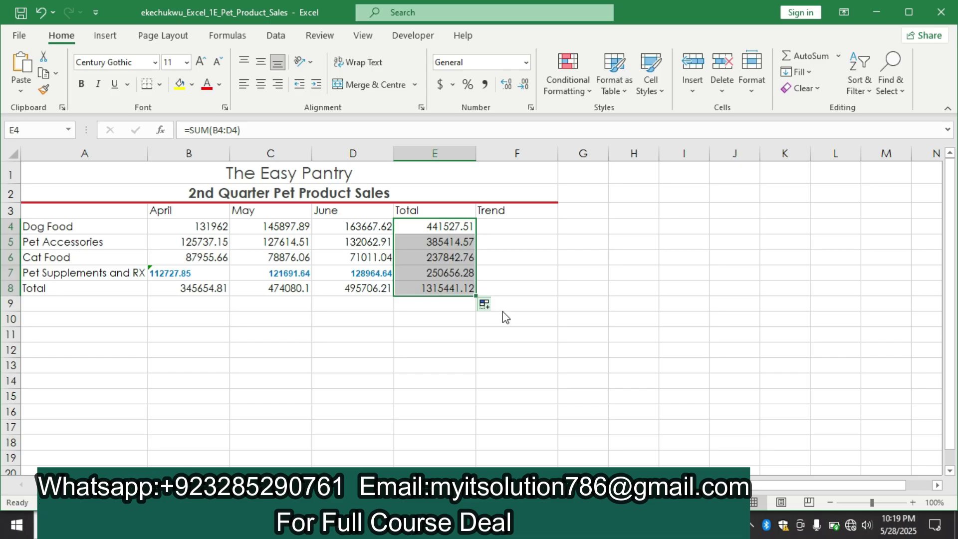
- Switch to the Word instructions and highlight the text of instruction 7 in yellow
{"action": "key", "text": "alt+Tab"}
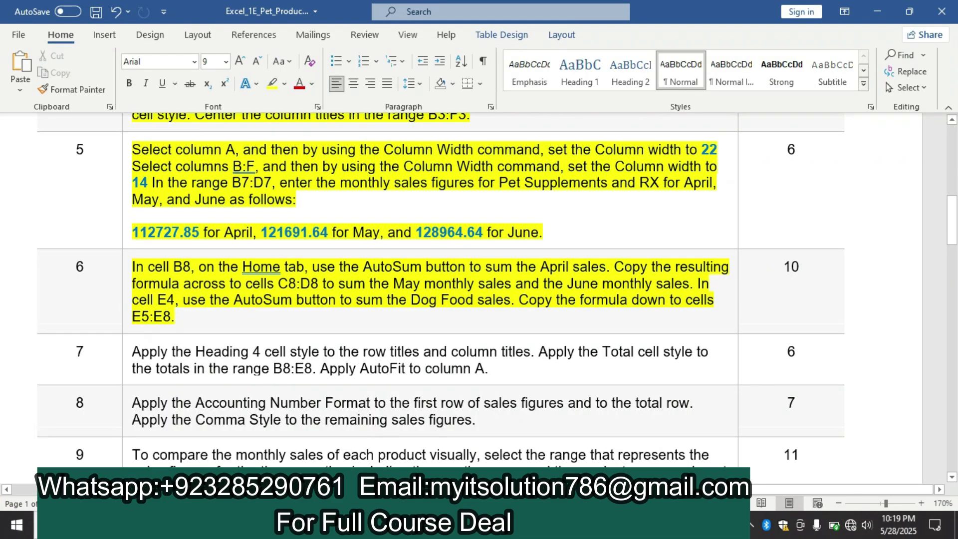
{"action": "key", "text": "alt+Tab"}
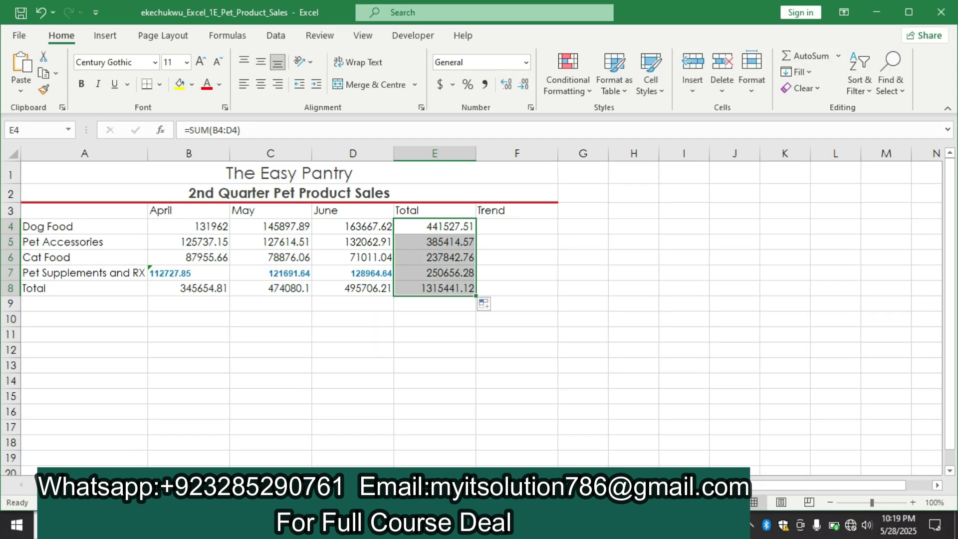
{"action": "key", "text": "alt+Tab"}
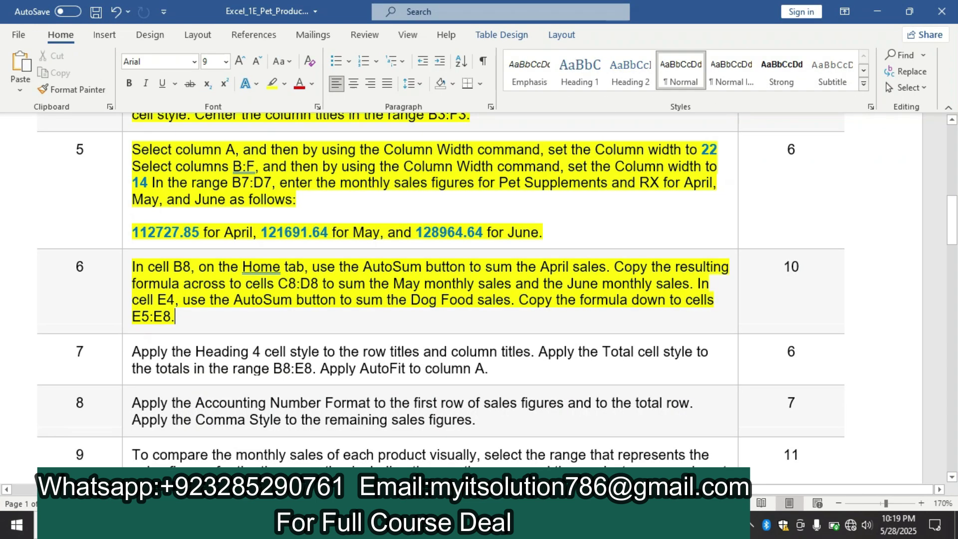
{"action": "left_click_drag", "start_coordinate": [953, 234], "coordinate": [954, 251]}
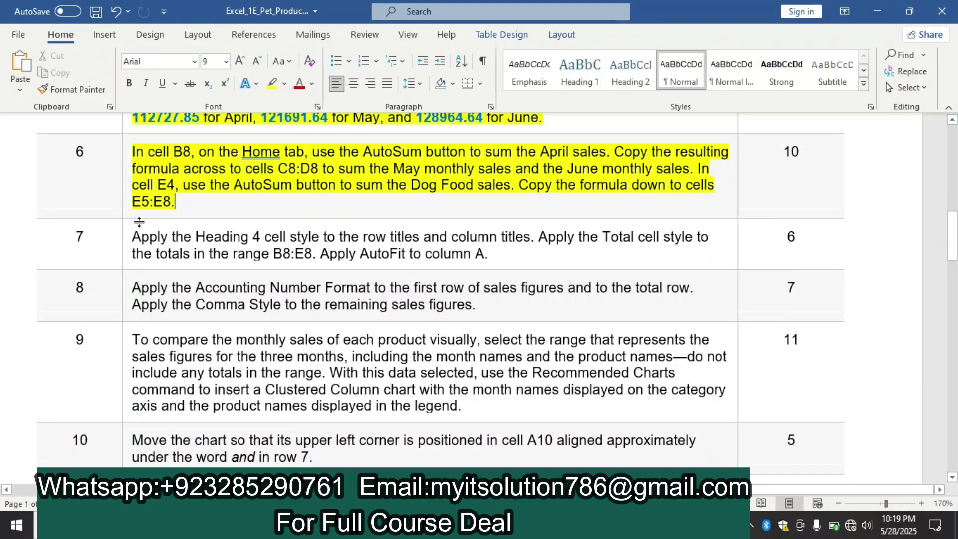
{"action": "left_click", "coordinate": [127, 235]}
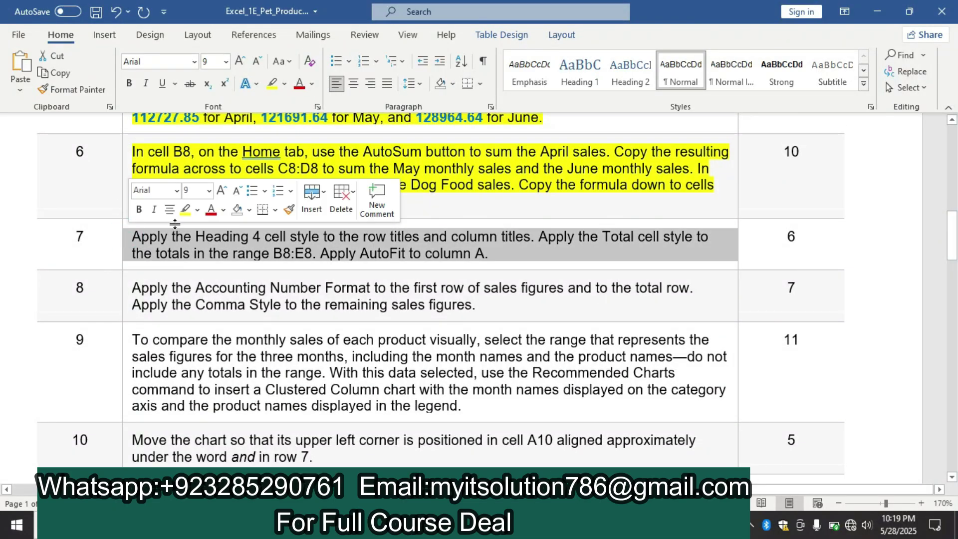
{"action": "left_click", "coordinate": [192, 209]}
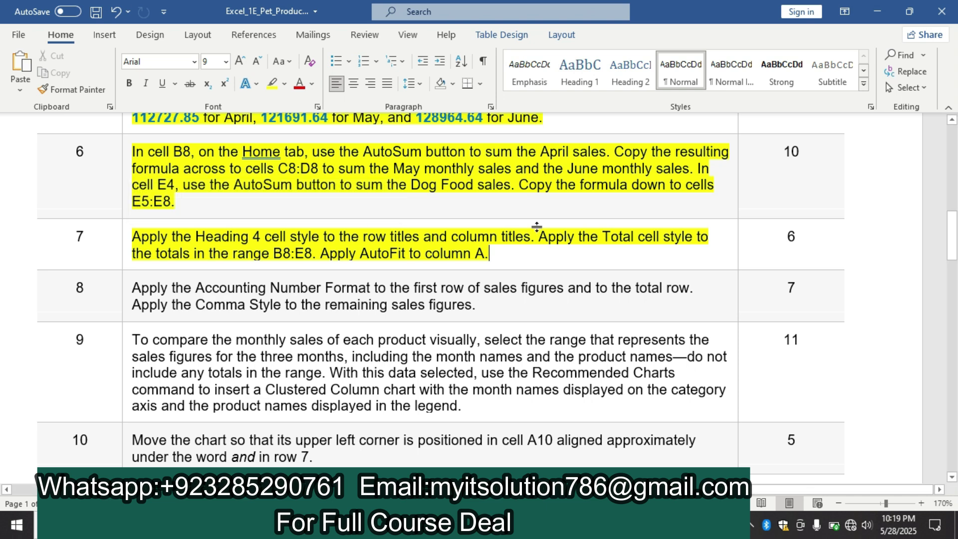
- Switch to Excel and apply the Heading 4 cell style to column titles B3:F3 and row titles A4:A8
{"action": "key", "text": "alt+Tab"}
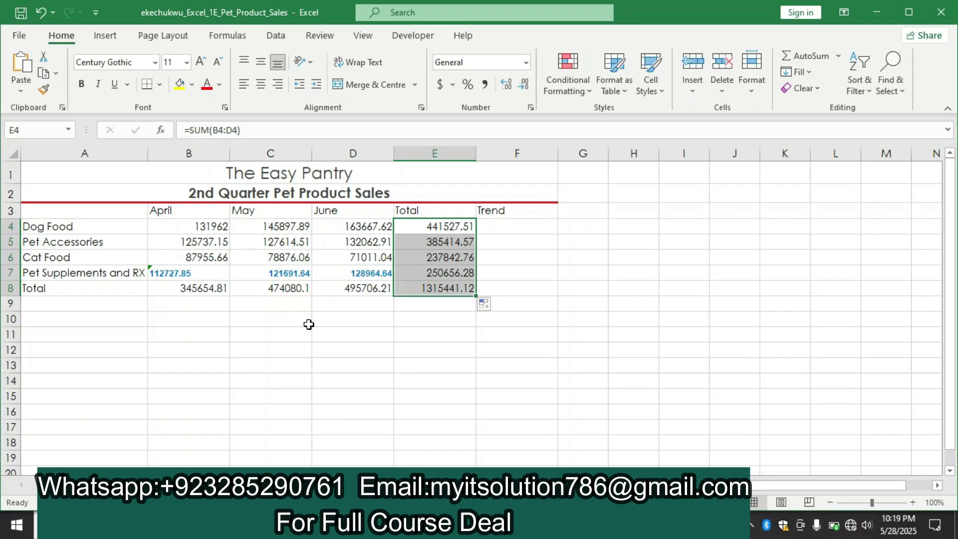
{"action": "left_click", "coordinate": [168, 212]}
{"action": "left_click_drag", "start_coordinate": [168, 212], "coordinate": [503, 211]}
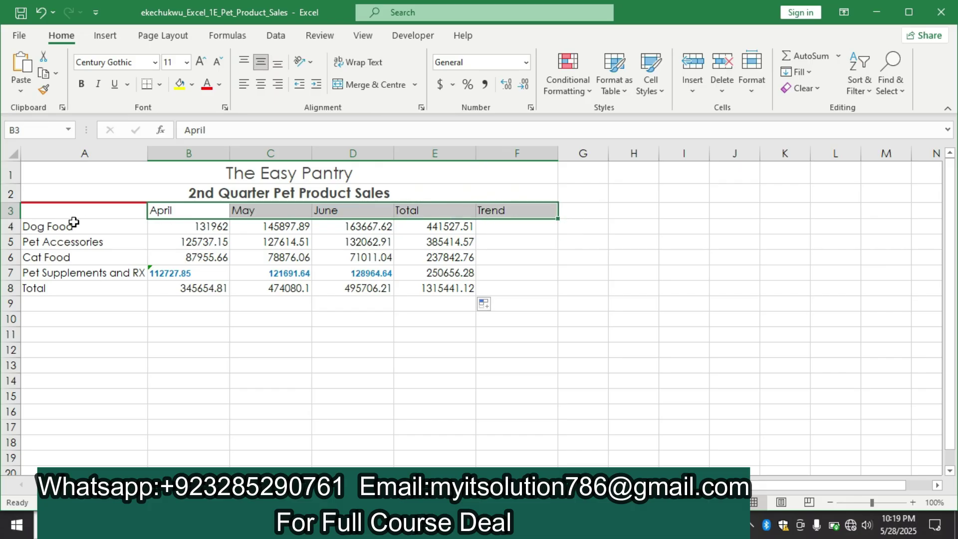
{"action": "left_click_drag", "start_coordinate": [78, 228], "coordinate": [91, 288]}
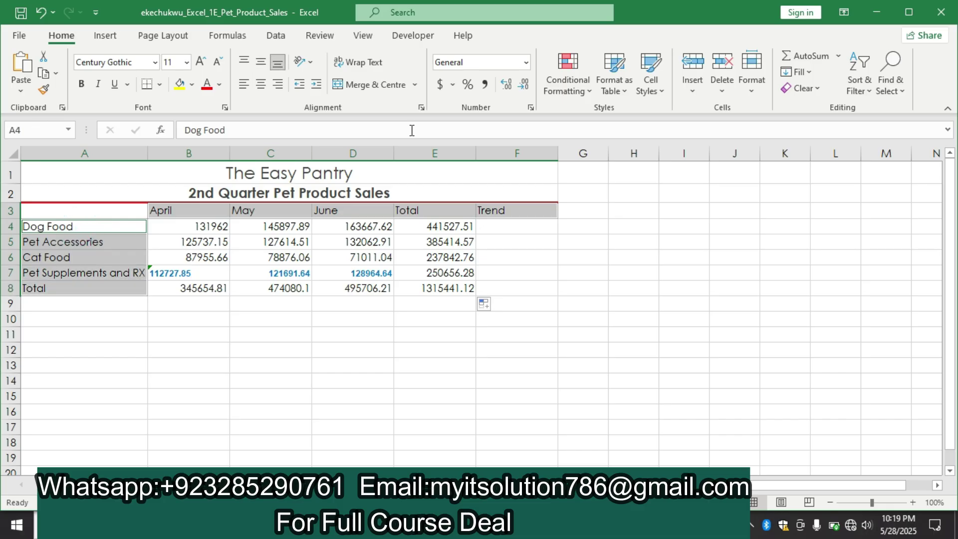
{"action": "left_click", "coordinate": [661, 86]}
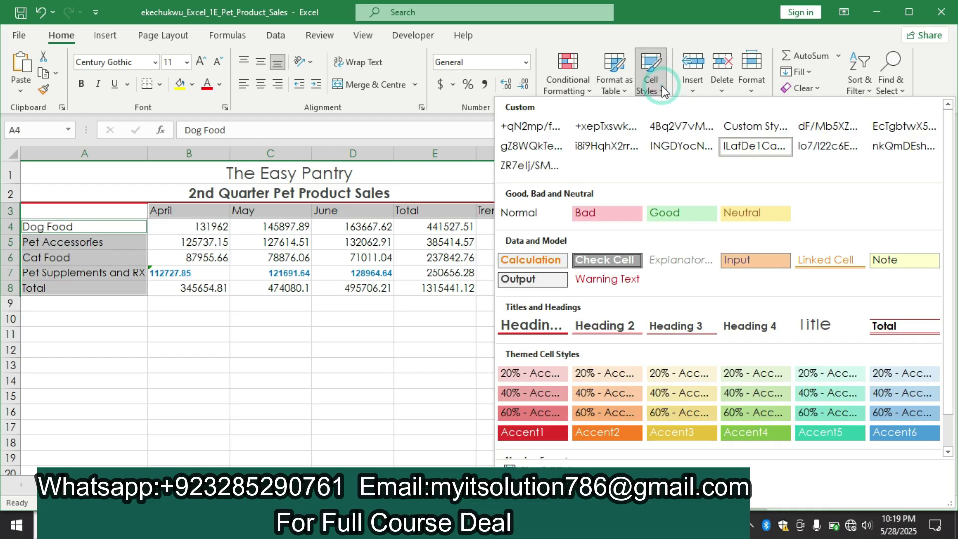
{"action": "left_click", "coordinate": [763, 331]}
{"action": "left_click", "coordinate": [451, 341]}
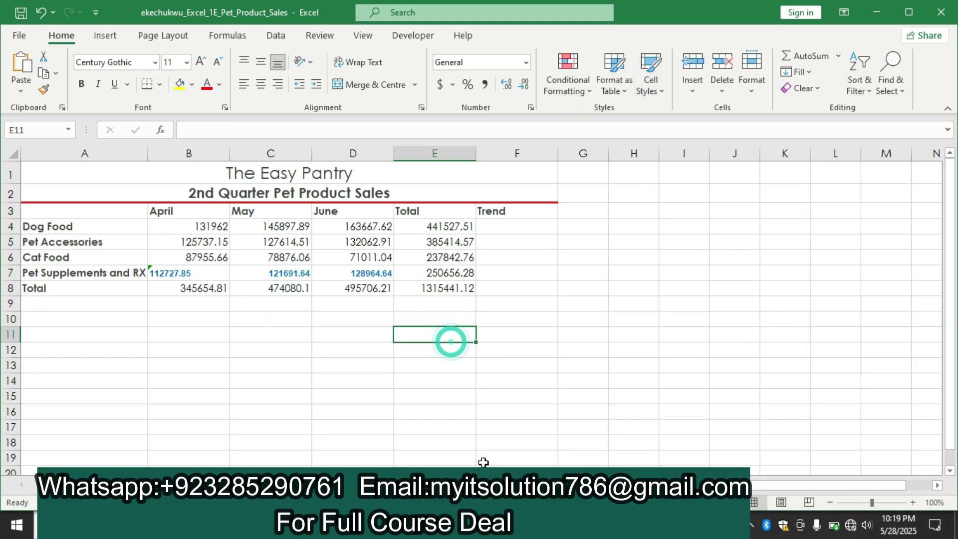
- Recheck instruction 7 in Word, then in Excel apply the Total cell style to the totals in B8:E8
{"action": "left_click", "coordinate": [499, 525]}
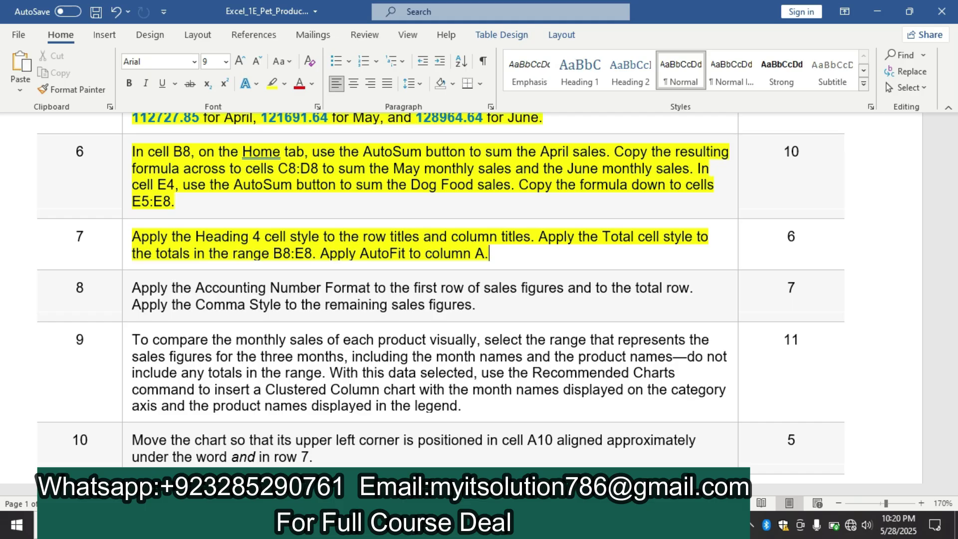
{"action": "left_click", "coordinate": [479, 525]}
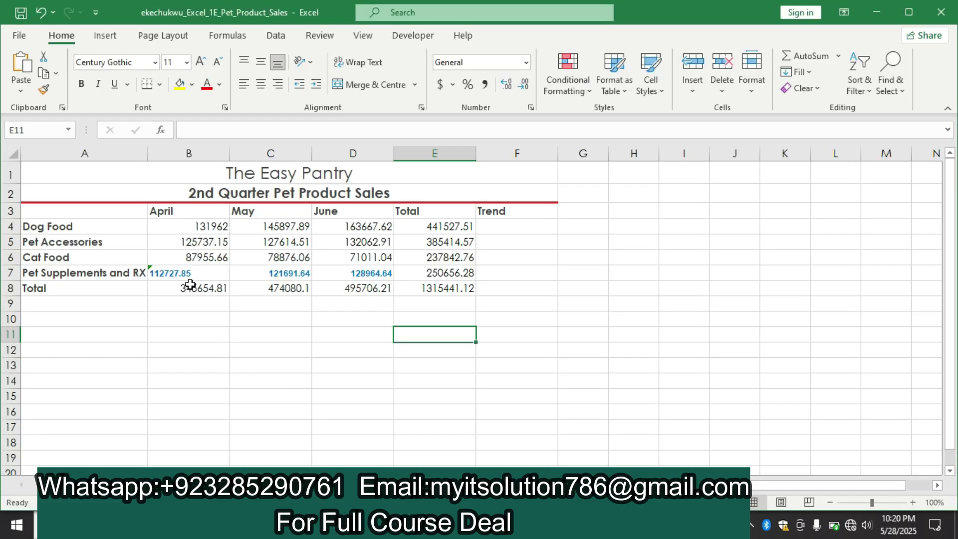
{"action": "left_click_drag", "start_coordinate": [190, 285], "coordinate": [428, 284]}
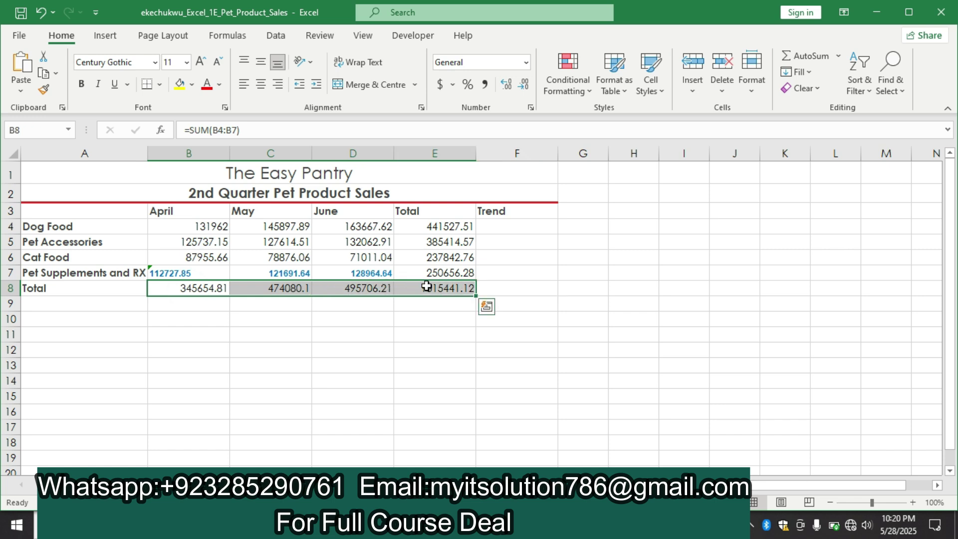
{"action": "left_click", "coordinate": [655, 86]}
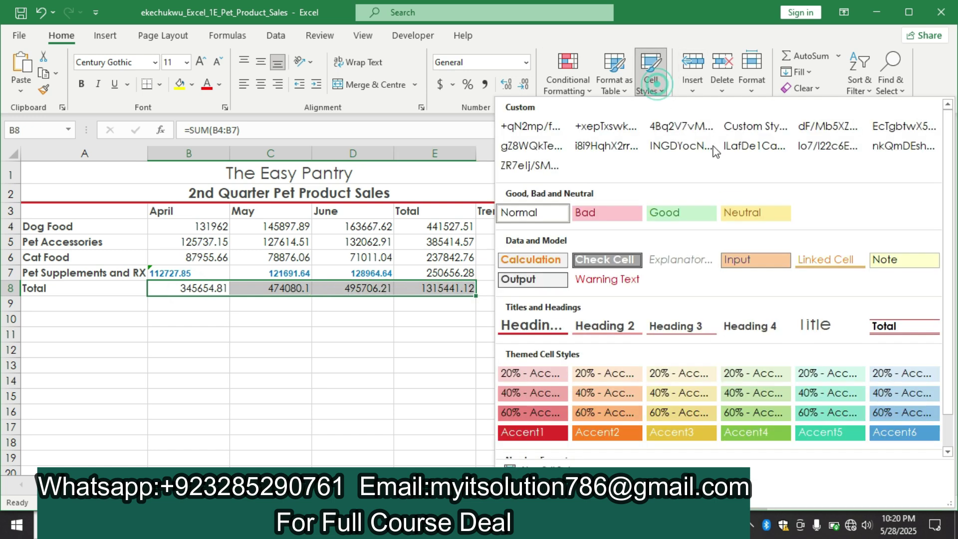
{"action": "left_click", "coordinate": [911, 324]}
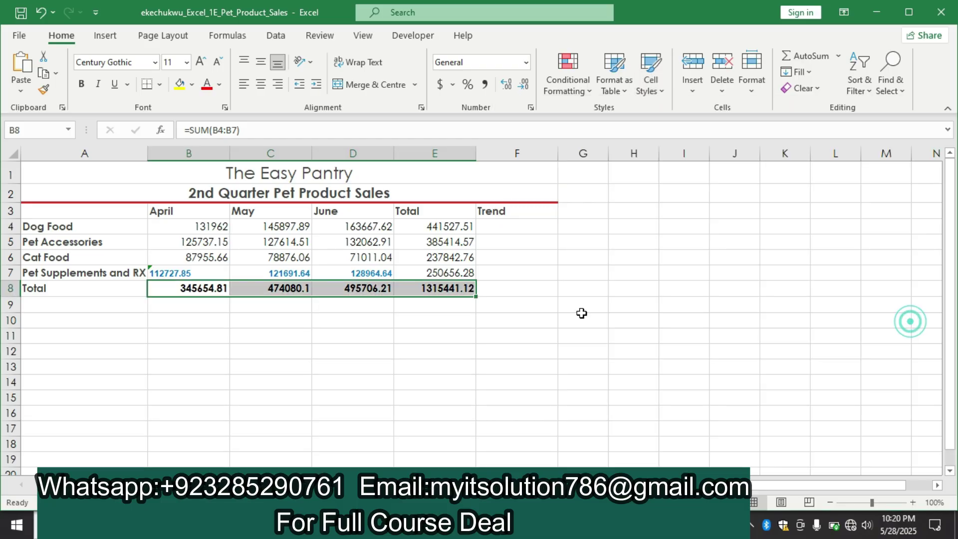
{"action": "left_click", "coordinate": [544, 317]}
- Switch to the Word instructions and highlight the text of instruction 8 in yellow
{"action": "key", "text": "alt+Tab"}
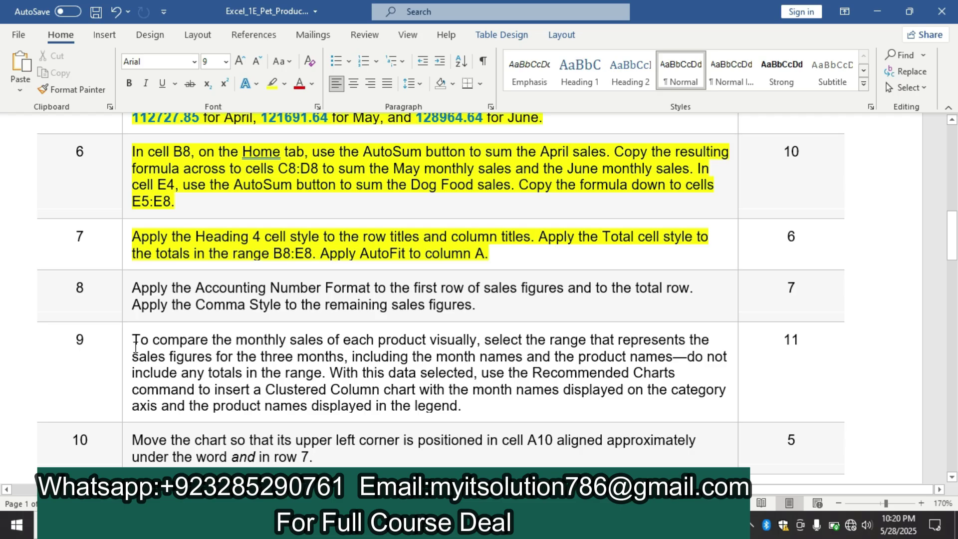
{"action": "left_click", "coordinate": [123, 297]}
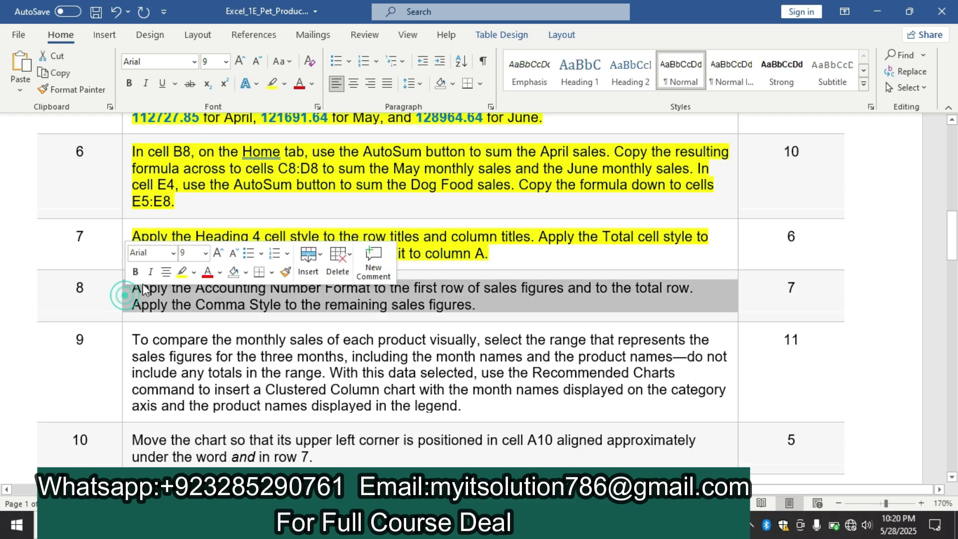
{"action": "left_click", "coordinate": [176, 272]}
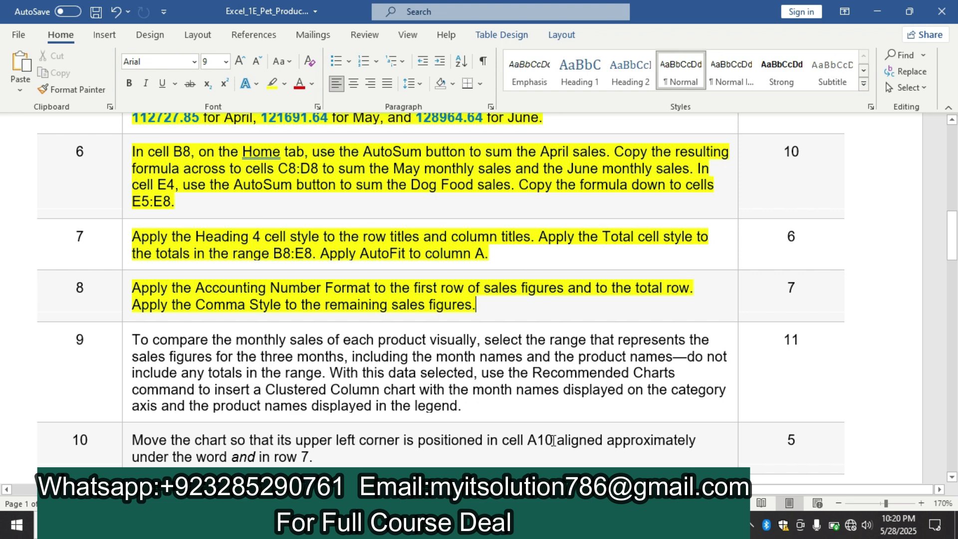
- Return to Excel and apply the Accounting Number Format to B4:E4 and B8:E8, rechecking instruction 8 in Word
{"action": "left_click", "coordinate": [529, 525]}
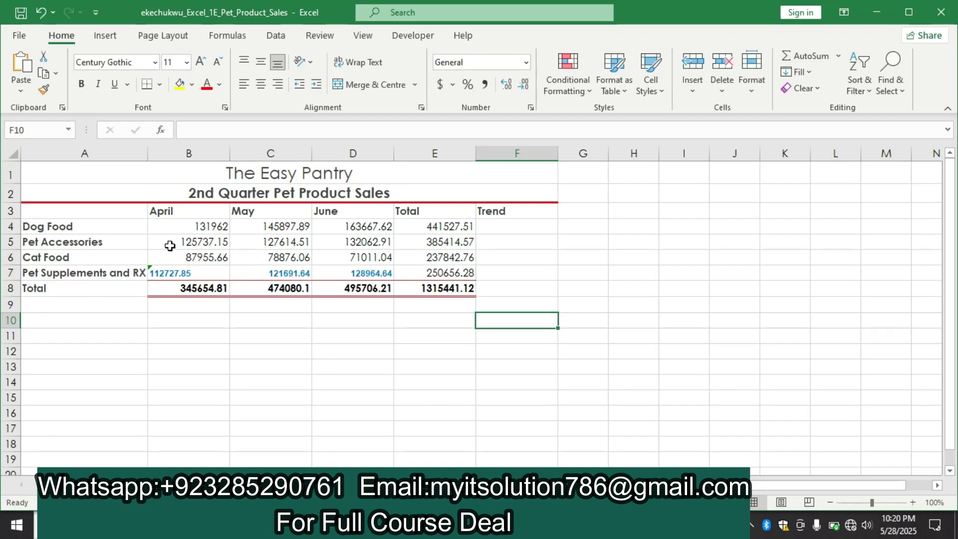
{"action": "left_click_drag", "start_coordinate": [199, 225], "coordinate": [418, 220]}
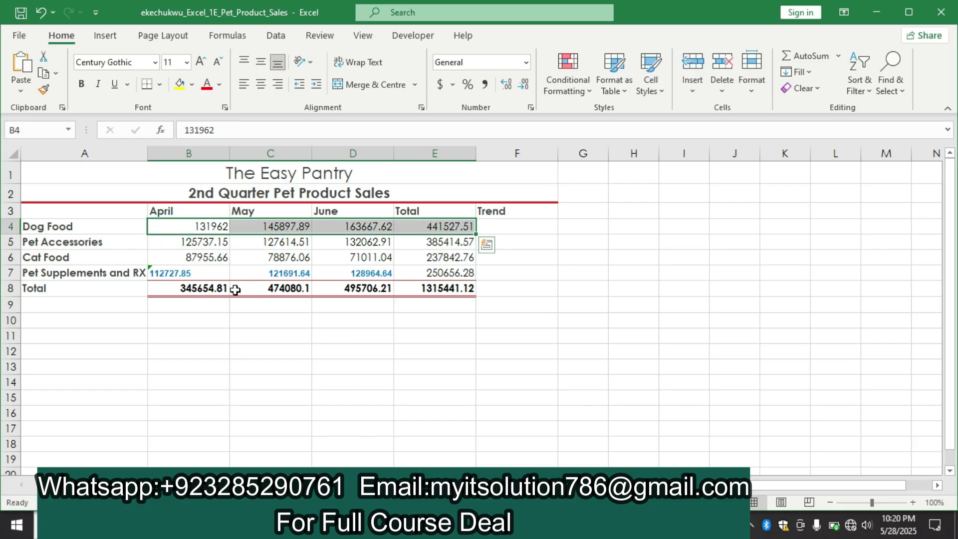
{"action": "left_click_drag", "start_coordinate": [196, 290], "coordinate": [456, 291]}
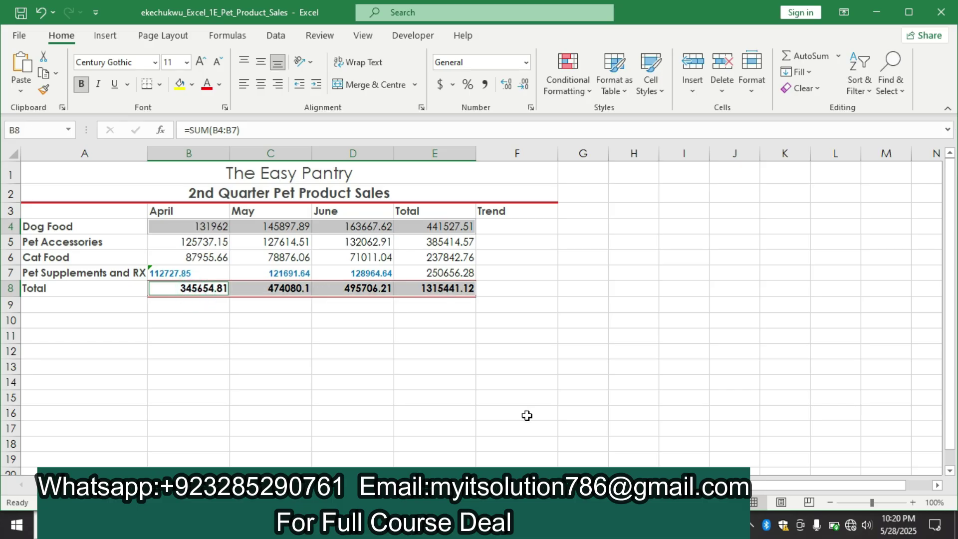
{"action": "key", "text": "alt+Tab"}
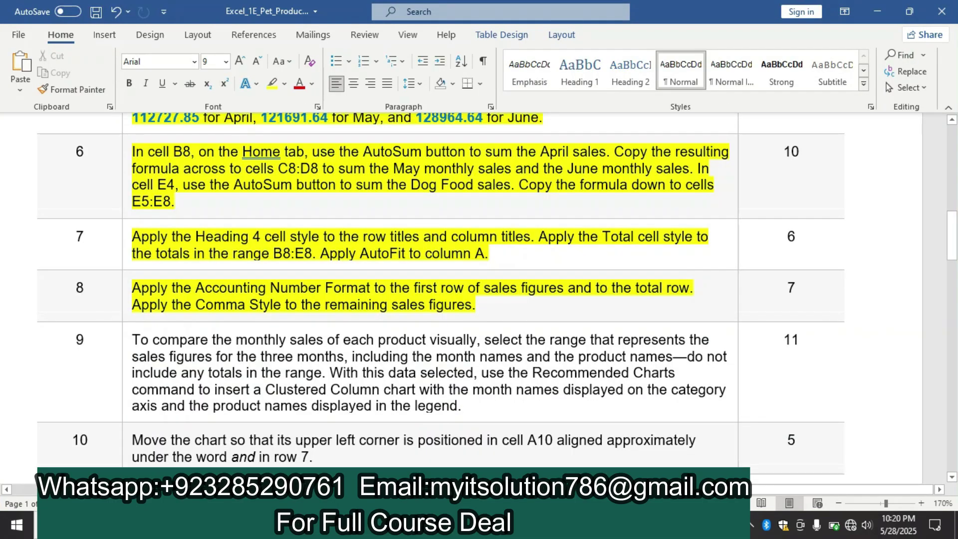
{"action": "left_click", "coordinate": [529, 524]}
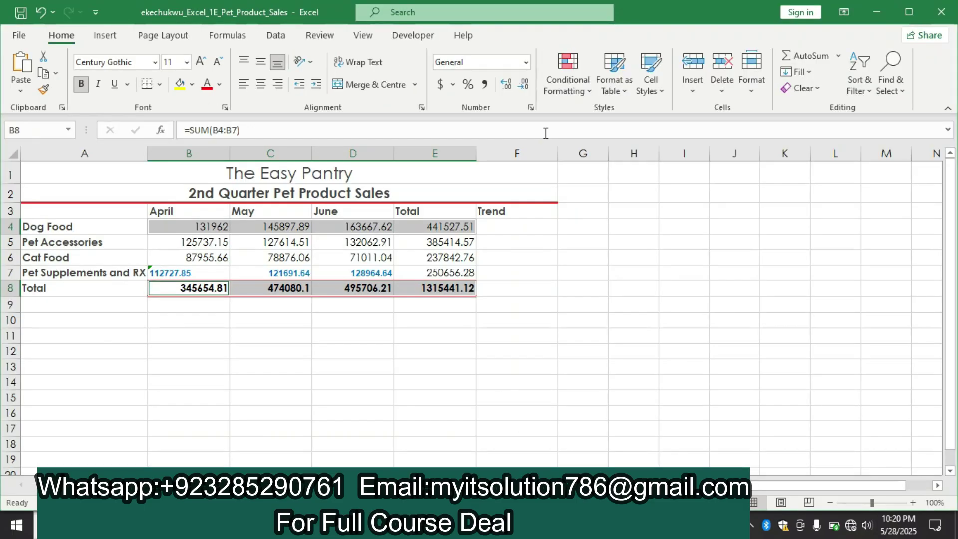
{"action": "left_click", "coordinate": [441, 86]}
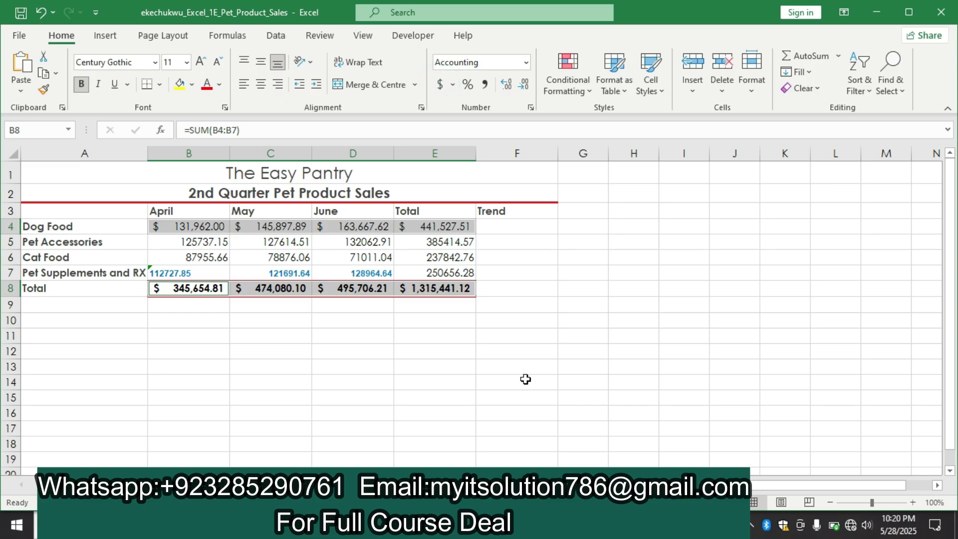
- Recheck instruction 8 in Word, then in Excel apply the Comma Style to the remaining sales figures in B5:E7
{"action": "left_click", "coordinate": [499, 524]}
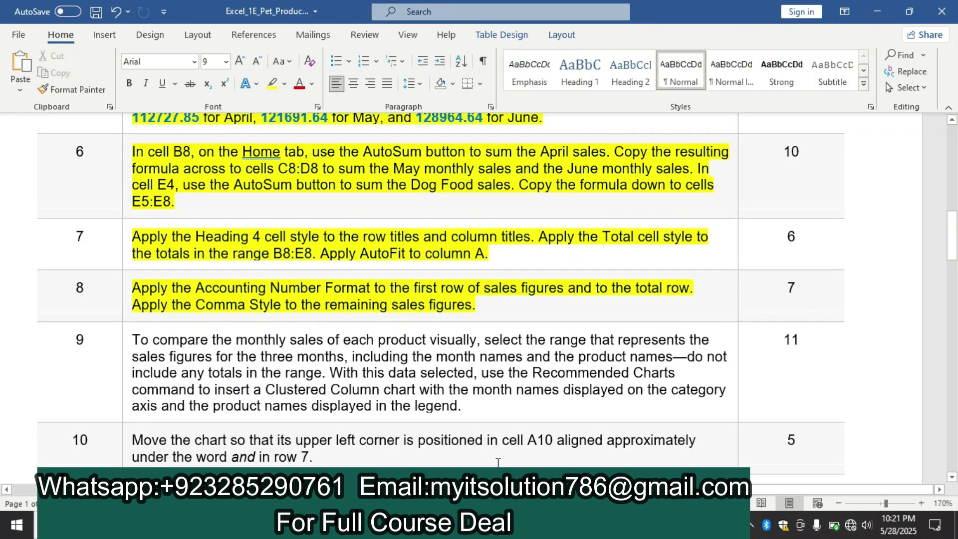
{"action": "left_click", "coordinate": [399, 524]}
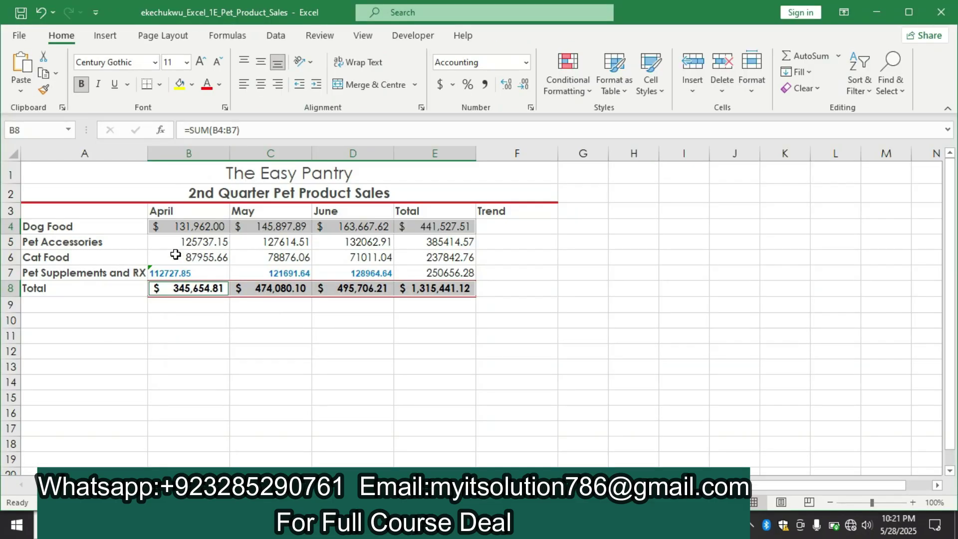
{"action": "left_click_drag", "start_coordinate": [166, 242], "coordinate": [460, 273]}
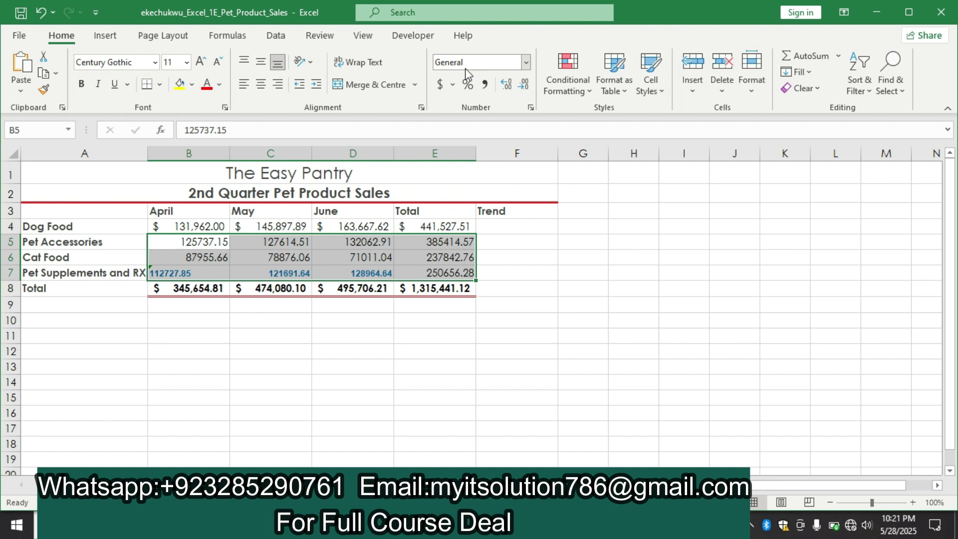
{"action": "left_click", "coordinate": [486, 85]}
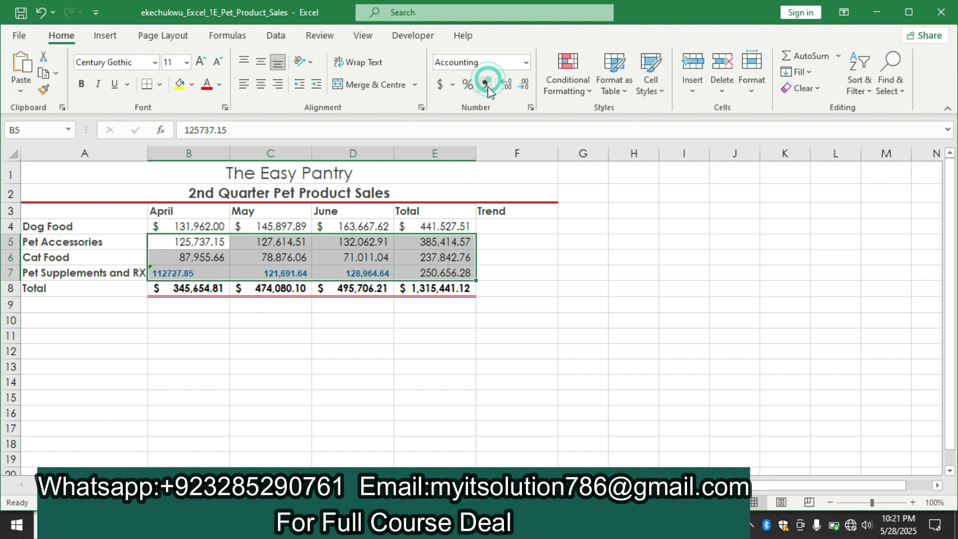
{"action": "left_click", "coordinate": [452, 350]}
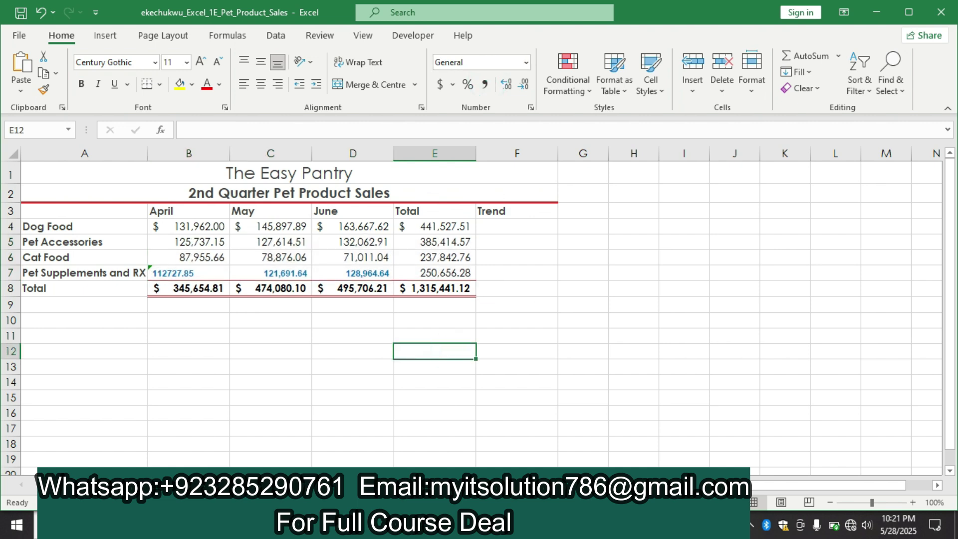
- Switch to the Word instructions, look over the steps following instruction 8 and return to the start of the document
{"action": "key", "text": "alt+Tab"}
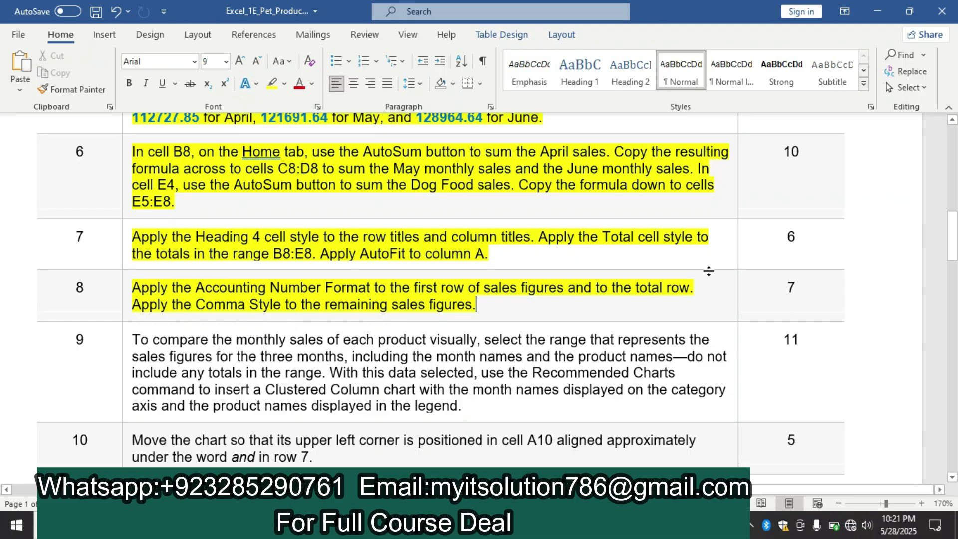
{"action": "mouse_move", "coordinate": [954, 245]}
{"action": "left_mouse_down"}
{"action": "mouse_move", "coordinate": [954, 344]}
{"action": "mouse_move", "coordinate": [955, 255]}
{"action": "left_mouse_up"}
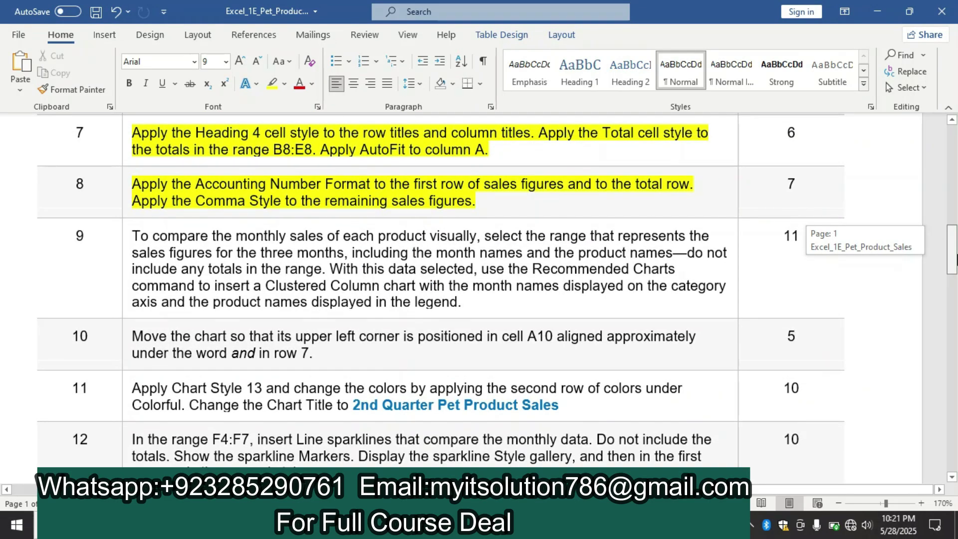
{"action": "left_click_drag", "start_coordinate": [955, 256], "coordinate": [955, 125]}
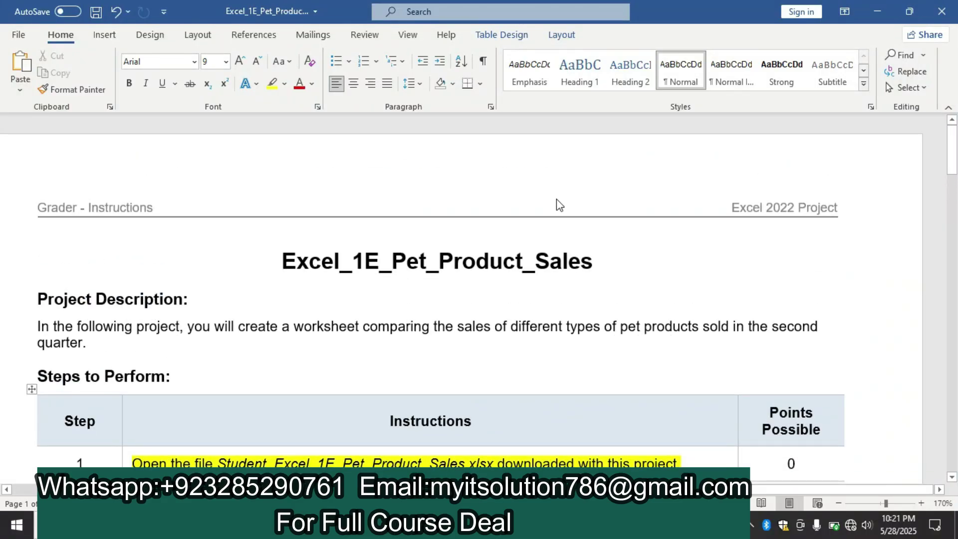